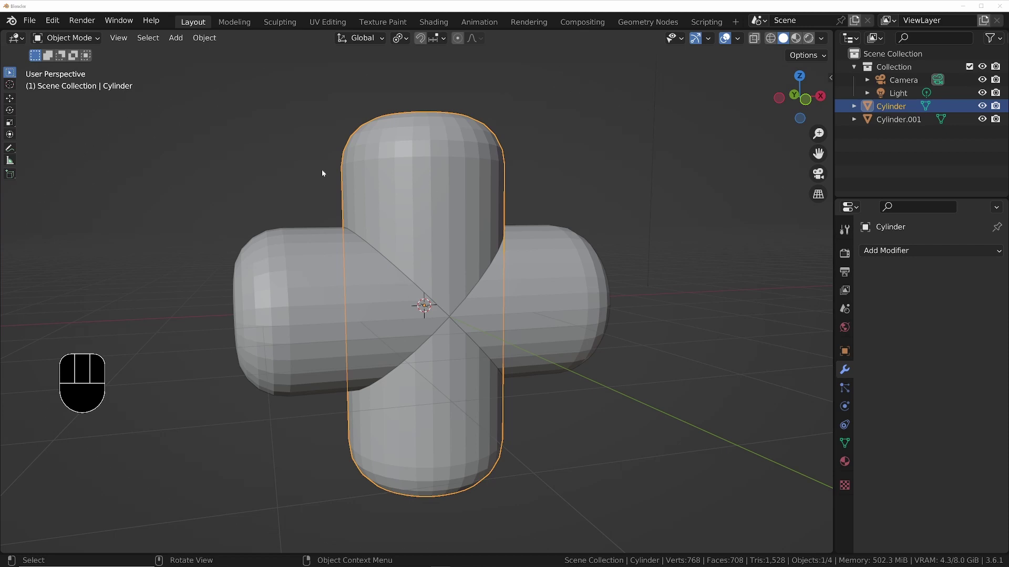
Move the upright cylinder to the middle of Cylinder.001 so the two form a plus-shaped cross.
{"action": "key", "text": "g"}
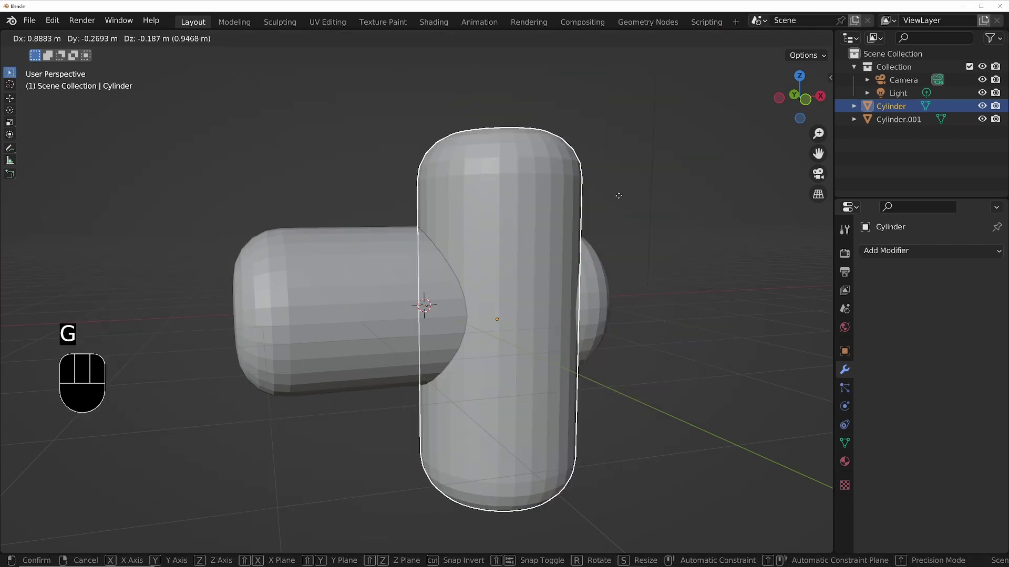
{"action": "left_click", "coordinate": [513, 175]}
{"action": "scroll", "coordinate": [514, 200], "scroll_direction": "up", "scroll_amount": 3}
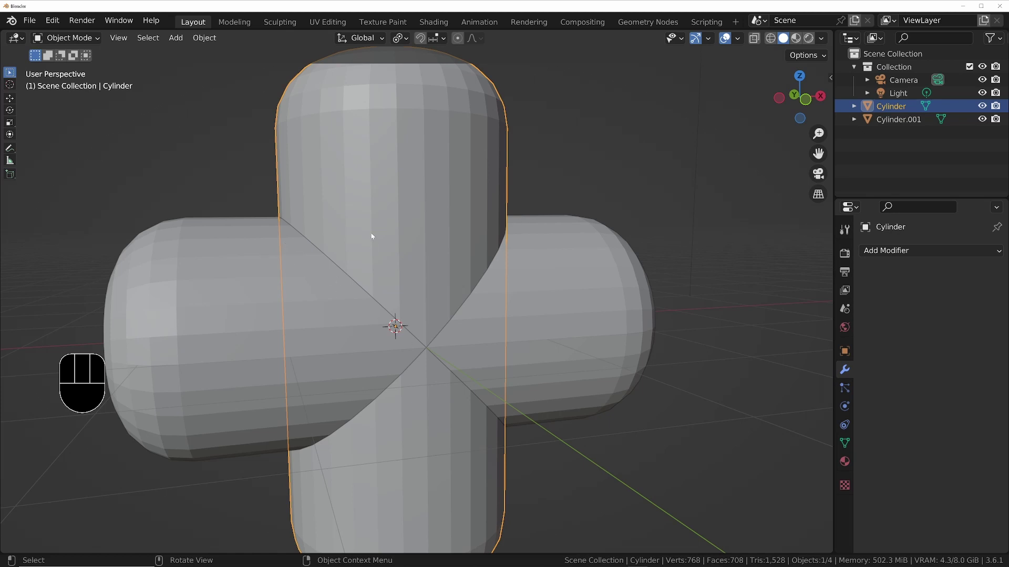
{"action": "middle_click_drag", "start_coordinate": [371, 236], "coordinate": [381, 256]}
{"action": "scroll", "coordinate": [375, 216], "scroll_direction": "down", "scroll_amount": 3}
{"action": "middle_click_drag", "start_coordinate": [383, 212], "coordinate": [513, 238], "text": "shift"}
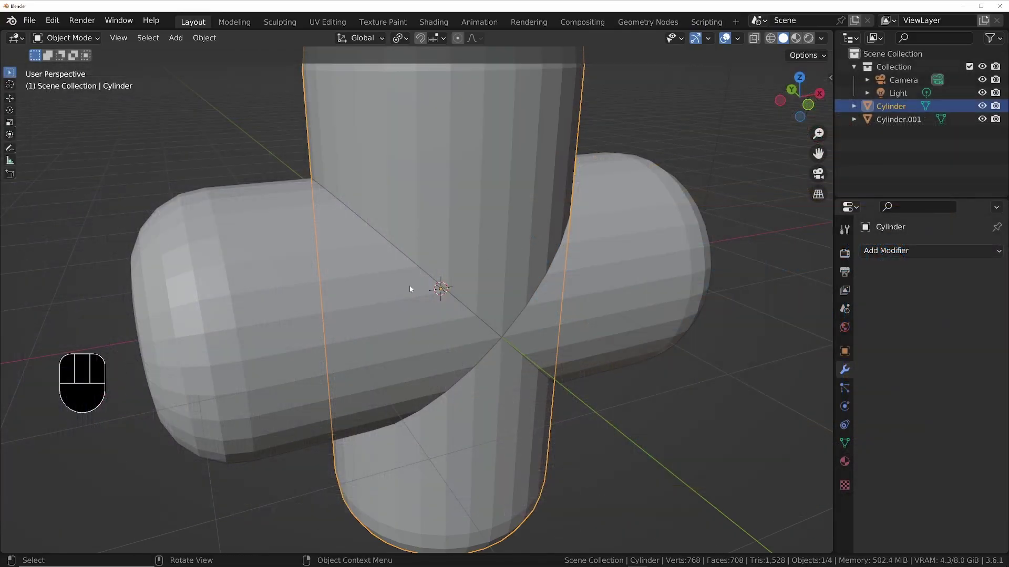
{"action": "middle_click_drag", "start_coordinate": [412, 288], "coordinate": [487, 155]}
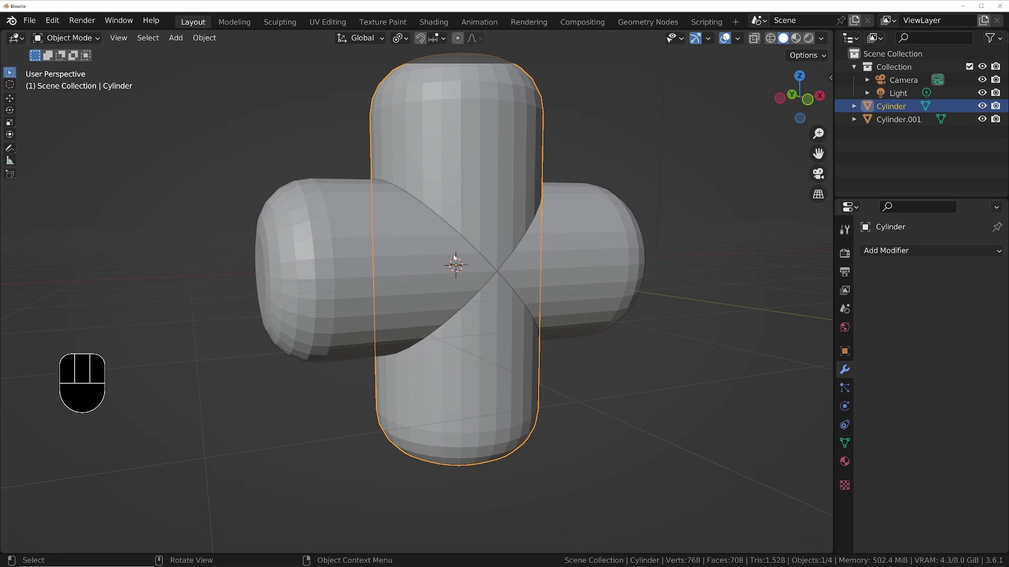
Zoom, fly through and orbit the view to inspect where the two cylinders cross.
{"action": "middle_click_drag", "start_coordinate": [455, 256], "coordinate": [472, 217]}
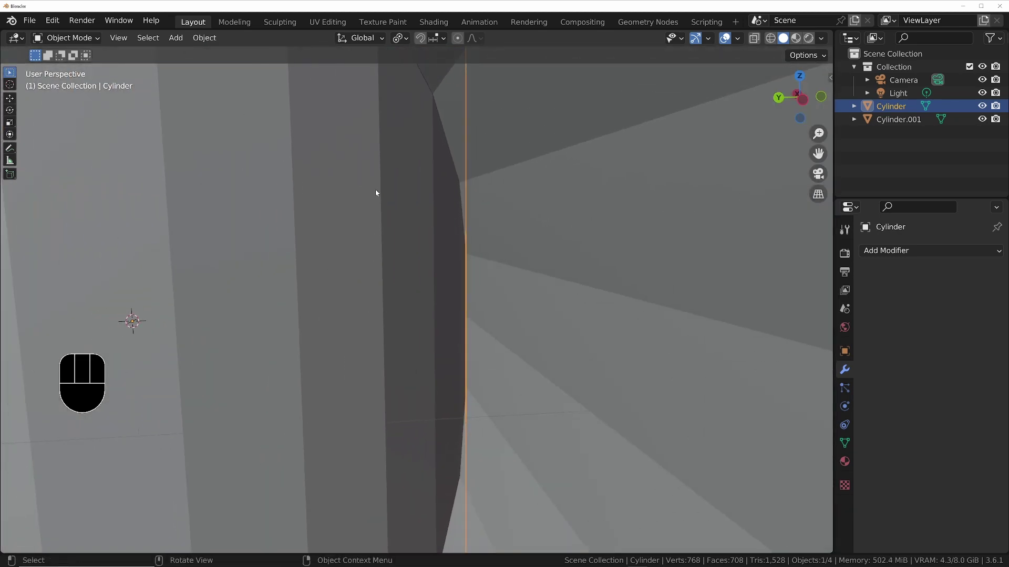
{"action": "key", "text": "shift+grave"}
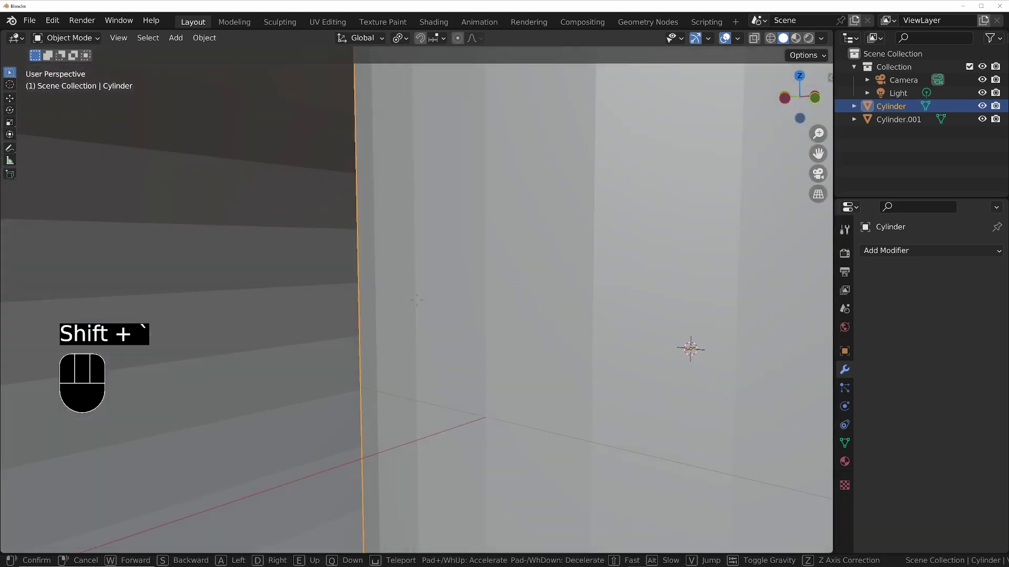
{"action": "left_click", "coordinate": [408, 192]}
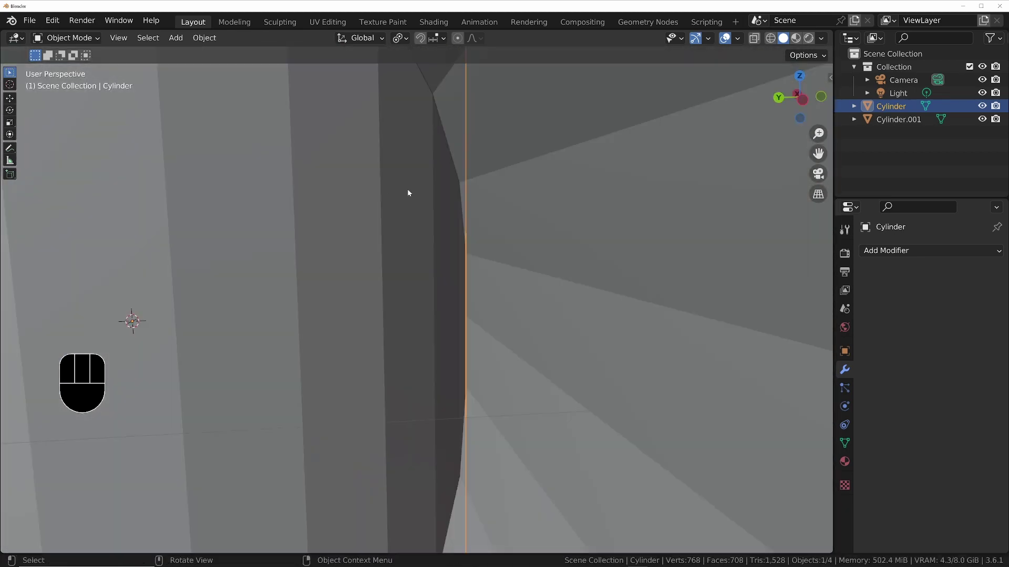
{"action": "middle_click_drag", "start_coordinate": [408, 192], "coordinate": [445, 273], "text": "shift"}
{"action": "scroll", "coordinate": [106, 272], "scroll_direction": "down", "scroll_amount": 5}
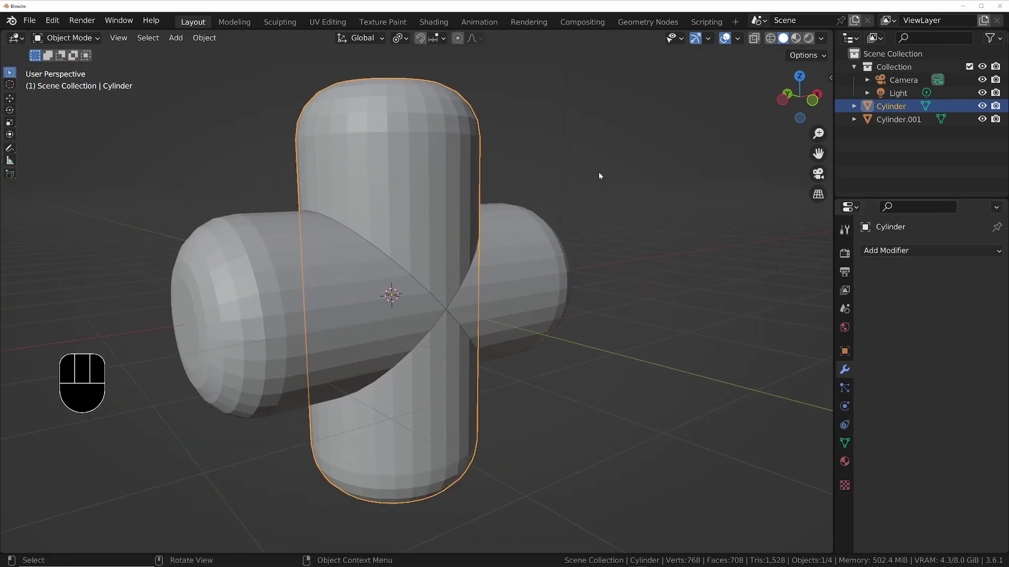
Add a Union Boolean modifier targeting Cylinder.001, then hide Cylinder.001 in the Outliner.
{"action": "left_click", "coordinate": [898, 250]}
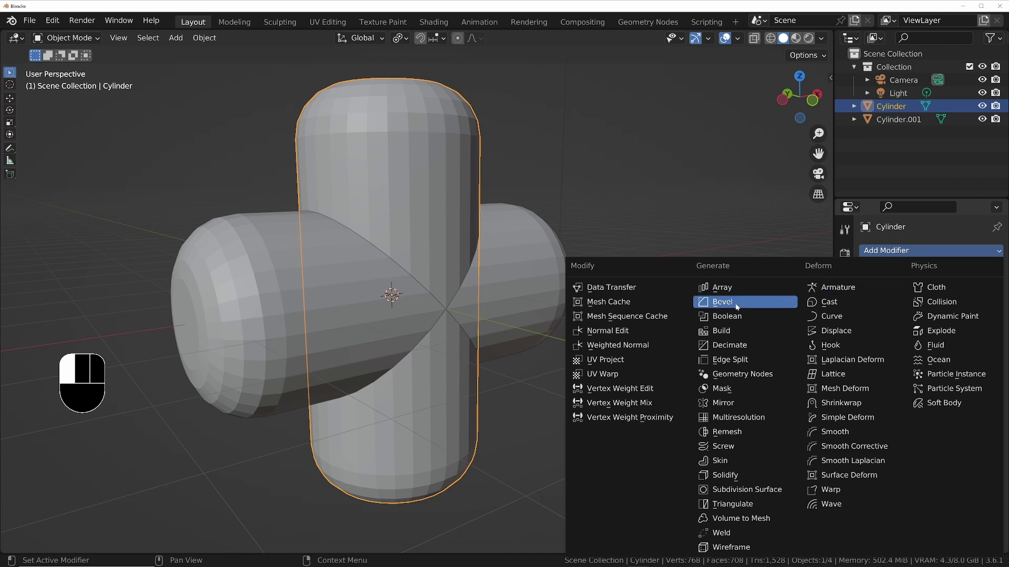
{"action": "left_click", "coordinate": [734, 317]}
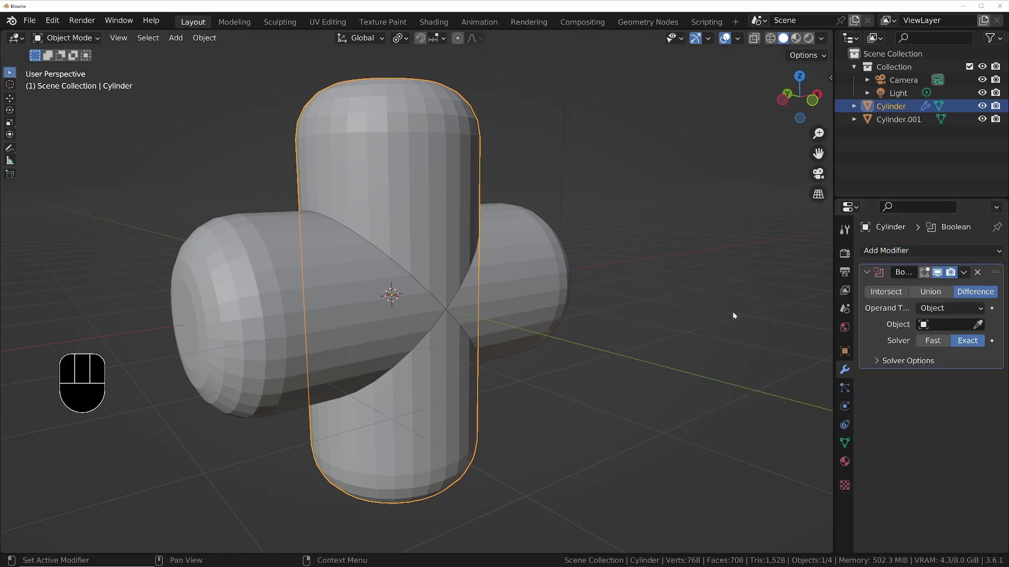
{"action": "left_click", "coordinate": [928, 295]}
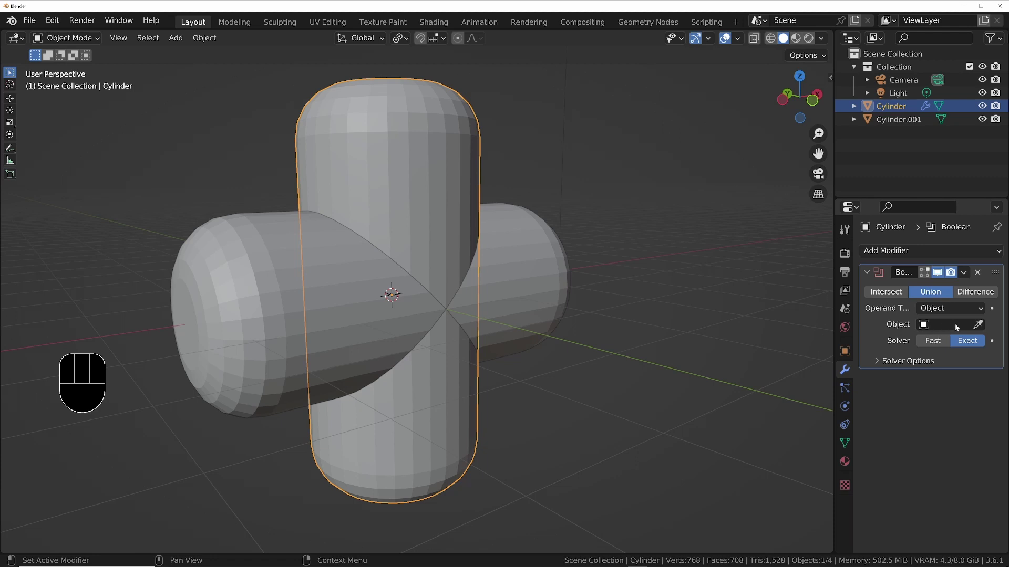
{"action": "key", "text": "e"}
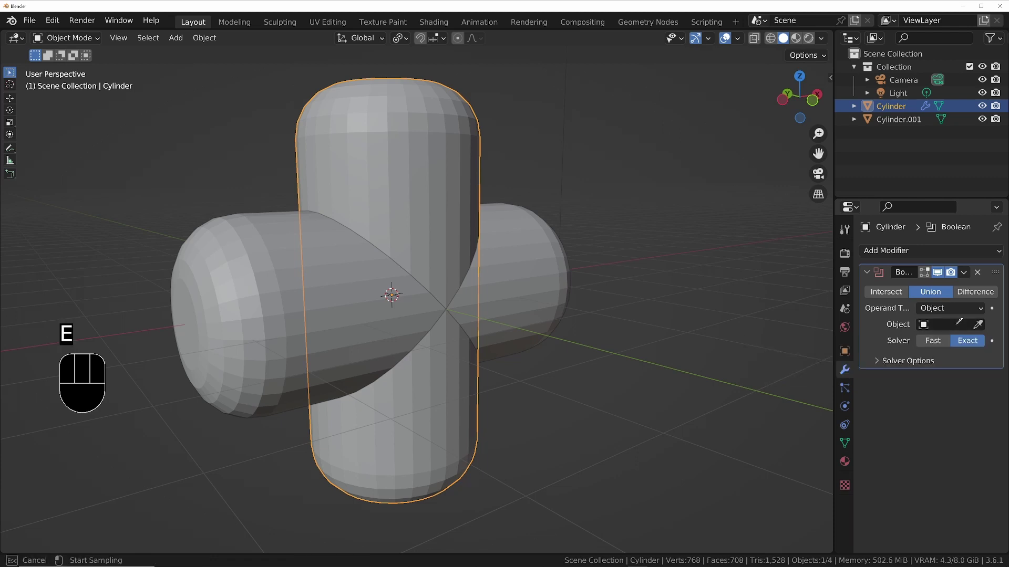
{"action": "left_click", "coordinate": [537, 247]}
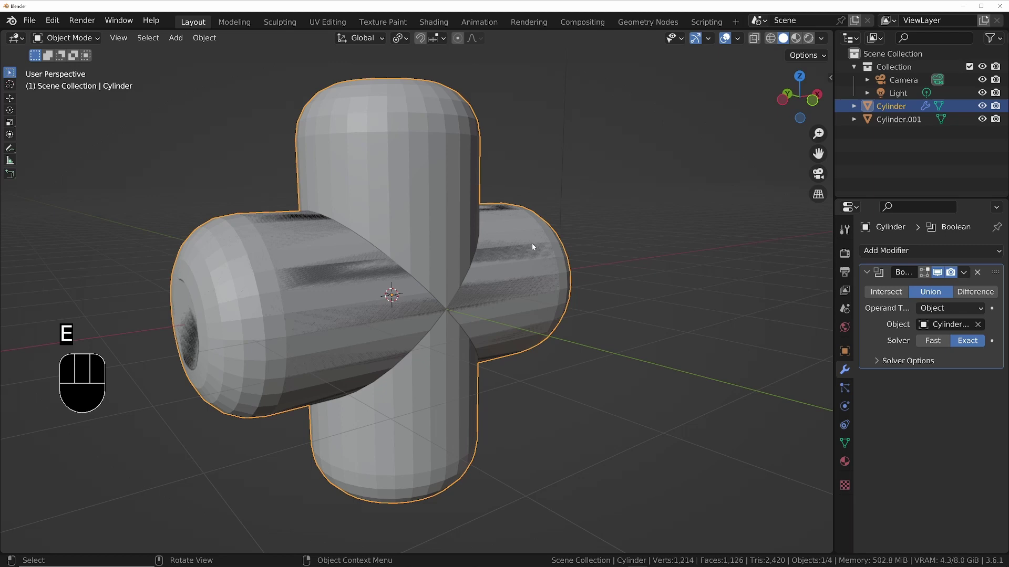
{"action": "middle_click_drag", "start_coordinate": [531, 244], "coordinate": [515, 238]}
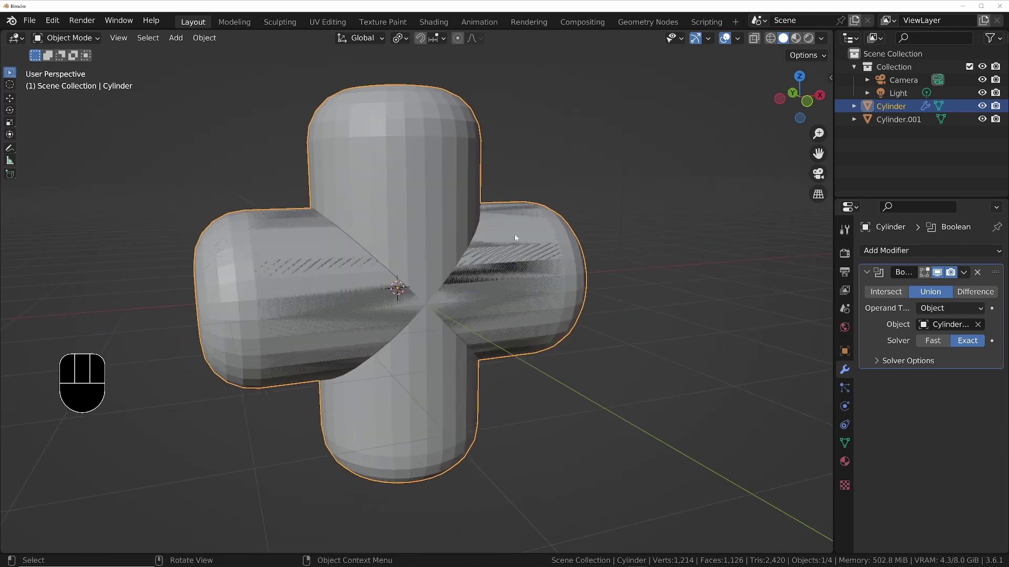
{"action": "left_click", "coordinate": [982, 119]}
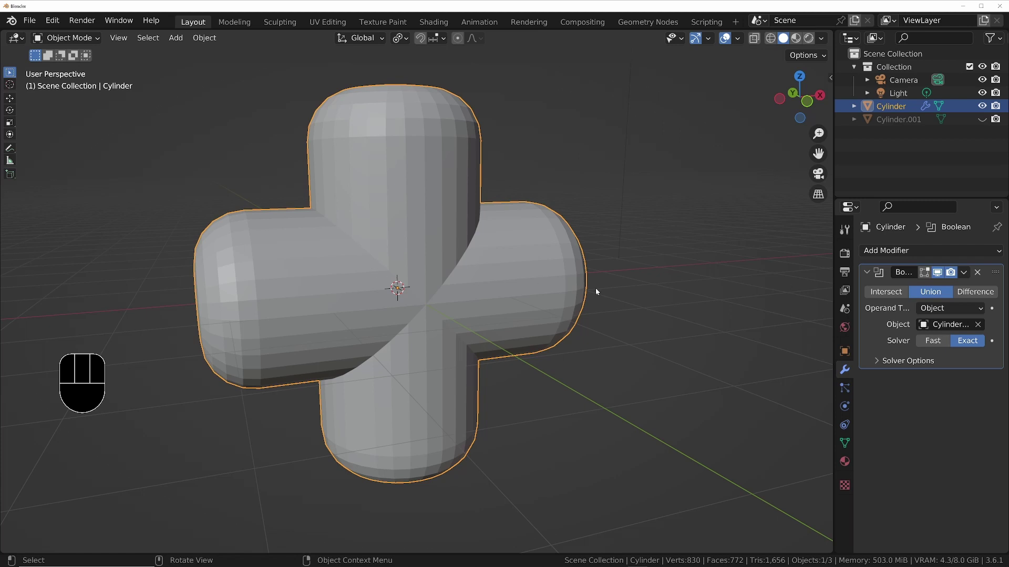
{"action": "key", "text": "ctrl"}
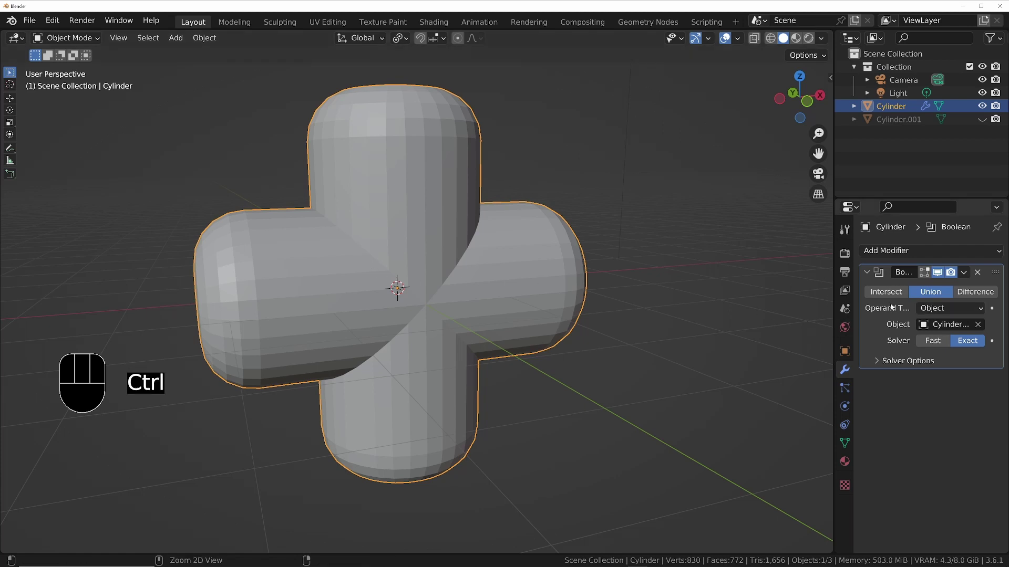
Apply the Boolean and inspect the merged cross in wireframe with X-ray toggled off and on.
{"action": "key", "text": "ctrl+a"}
{"action": "middle_click_drag", "start_coordinate": [368, 221], "coordinate": [402, 225]}
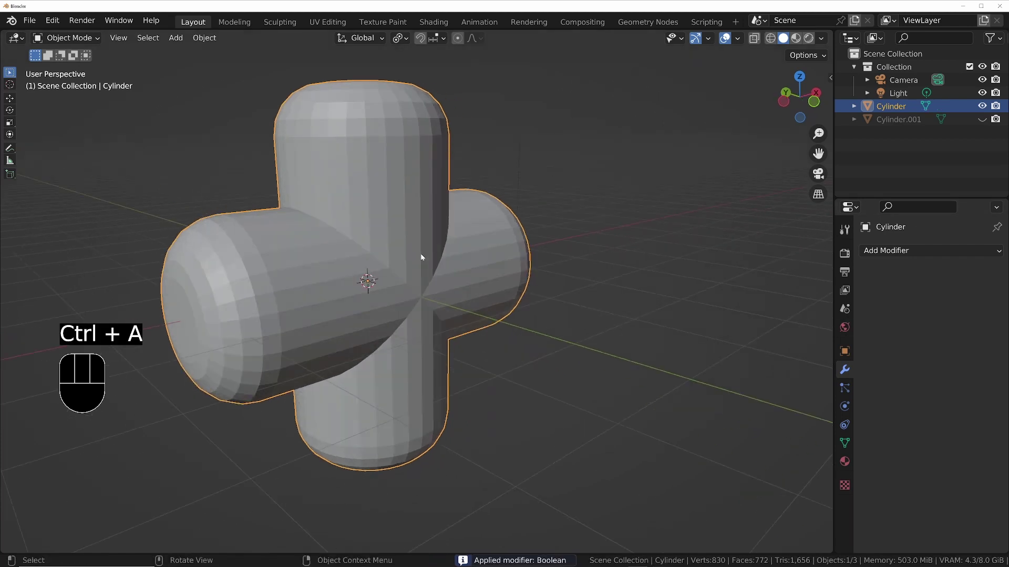
{"action": "key", "text": "z"}
{"action": "left_click", "coordinate": [330, 262]}
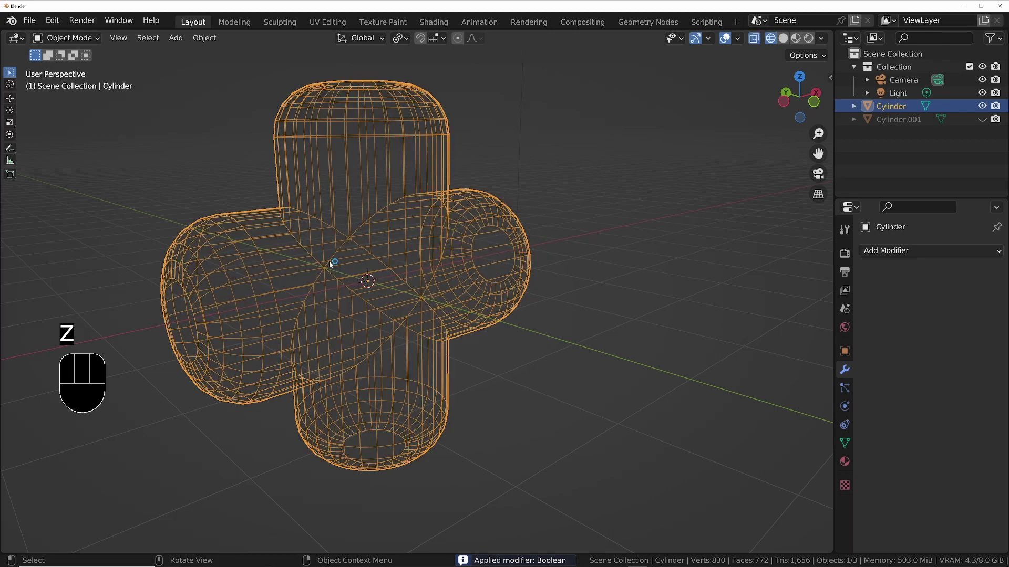
{"action": "key", "text": "z"}
{"action": "left_click", "coordinate": [455, 294]}
{"action": "key", "text": "z"}
{"action": "left_click", "coordinate": [444, 366]}
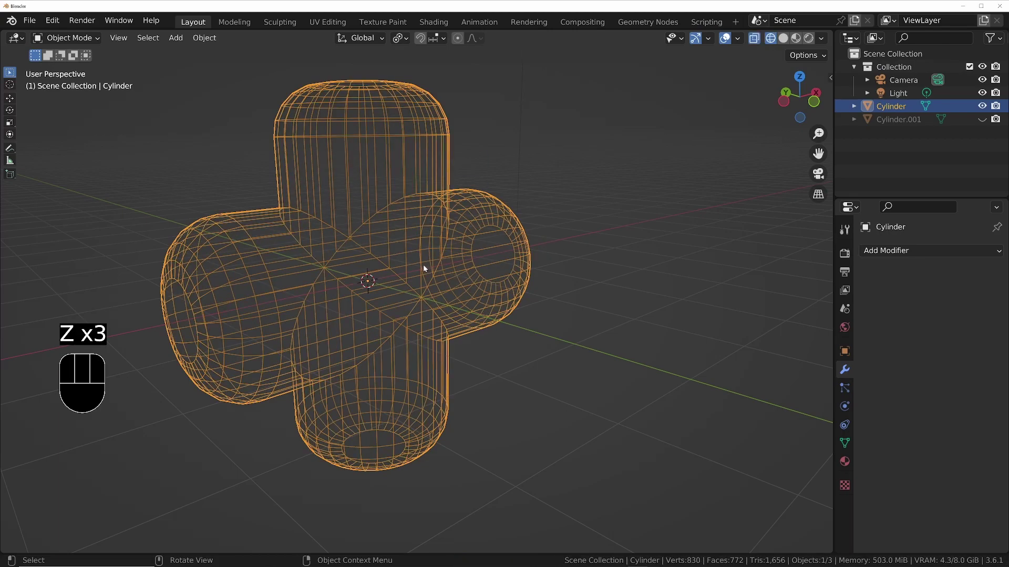
{"action": "scroll", "coordinate": [424, 264], "scroll_direction": "up", "scroll_amount": 3}
{"action": "mouse_move", "coordinate": [424, 264]}
{"action": "middle_mouse_down"}
{"action": "mouse_move", "coordinate": [420, 305]}
{"action": "mouse_move", "coordinate": [437, 293]}
{"action": "middle_mouse_up"}
{"action": "mouse_move", "coordinate": [341, 277]}
{"action": "middle_mouse_down", "text": "shift"}
{"action": "mouse_move", "coordinate": [368, 286]}
{"action": "mouse_move", "coordinate": [421, 245]}
{"action": "middle_mouse_up", "text": "shift"}
Return to solid shading and centre the view on the cross's junction.
{"action": "key", "text": "z"}
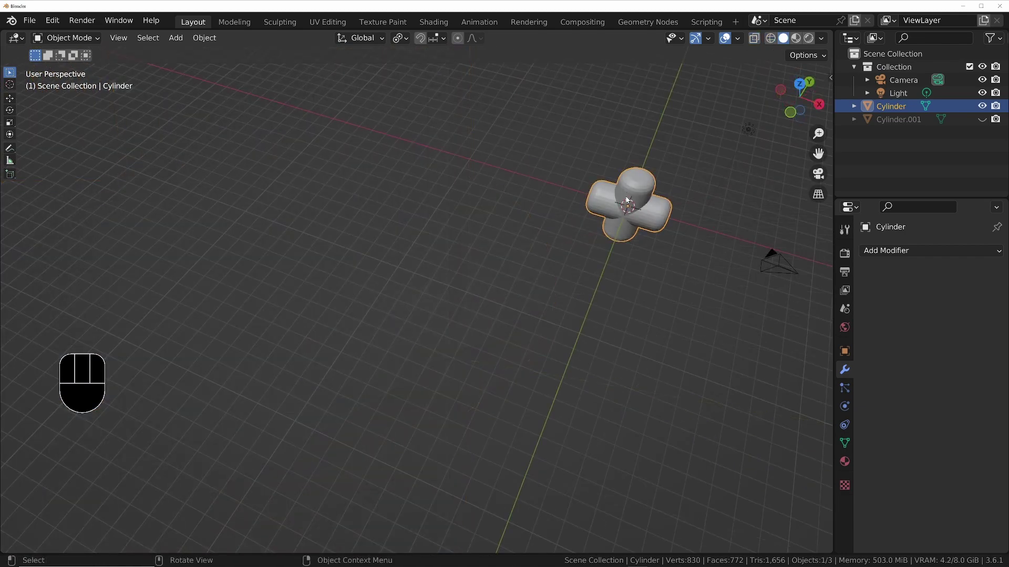
{"action": "middle_click_drag", "start_coordinate": [627, 200], "coordinate": [447, 211]}
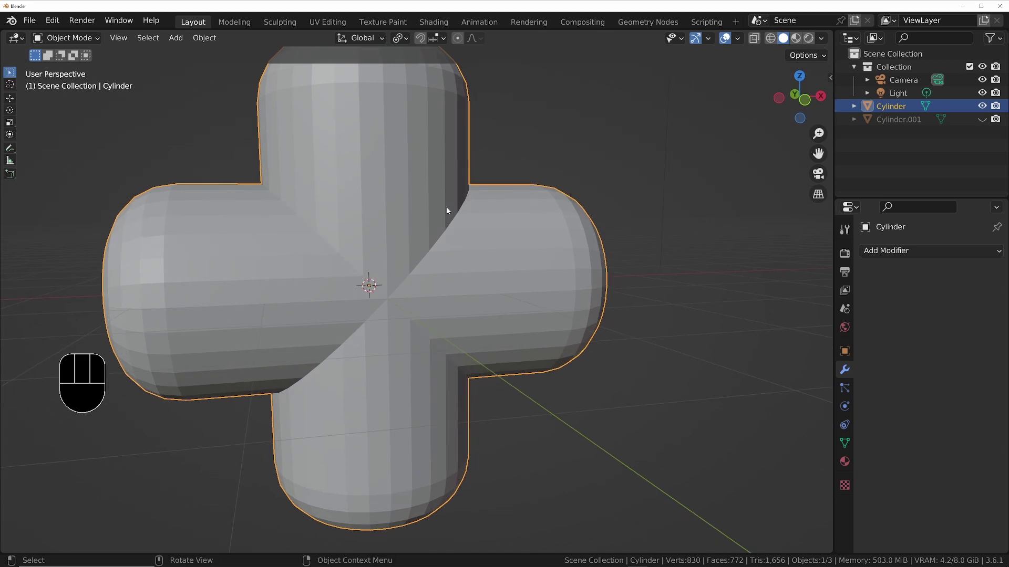
{"action": "middle_click_drag", "start_coordinate": [336, 146], "coordinate": [406, 207], "text": "shift"}
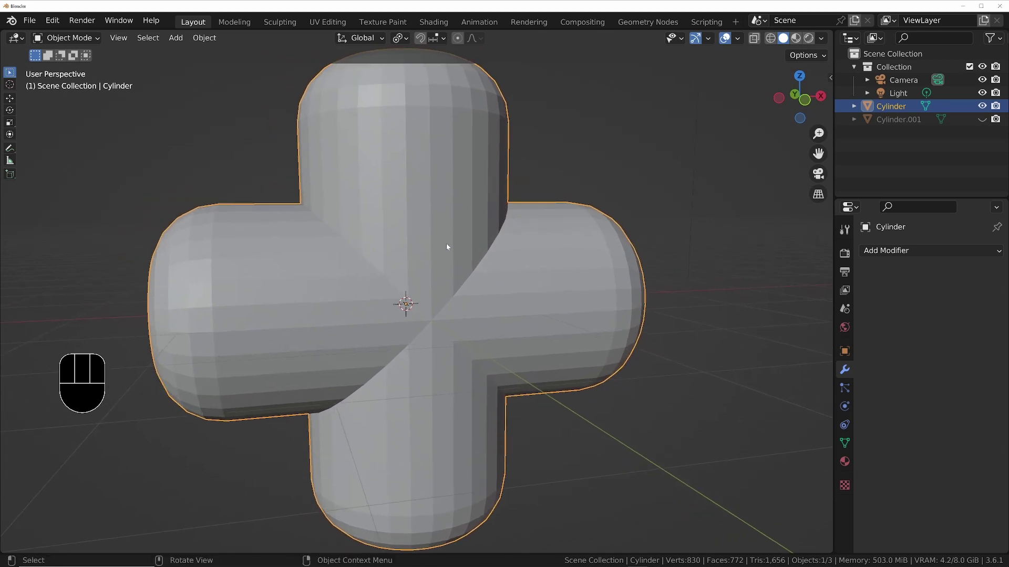
{"action": "middle_click_drag", "start_coordinate": [426, 244], "coordinate": [448, 256]}
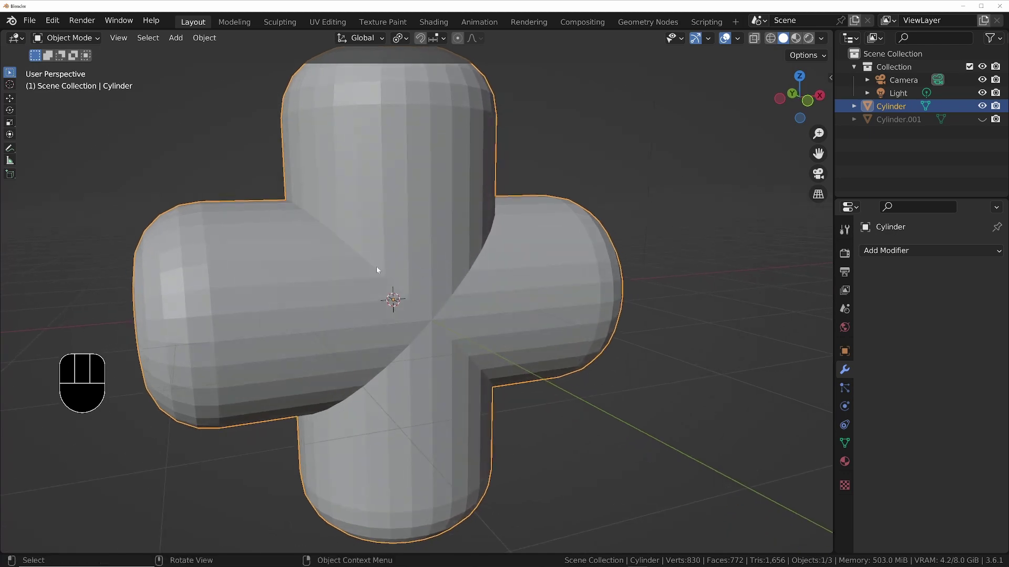
Enter Edit Mode with edge selection and select the first junction edge loop.
{"action": "key", "text": "Tab"}
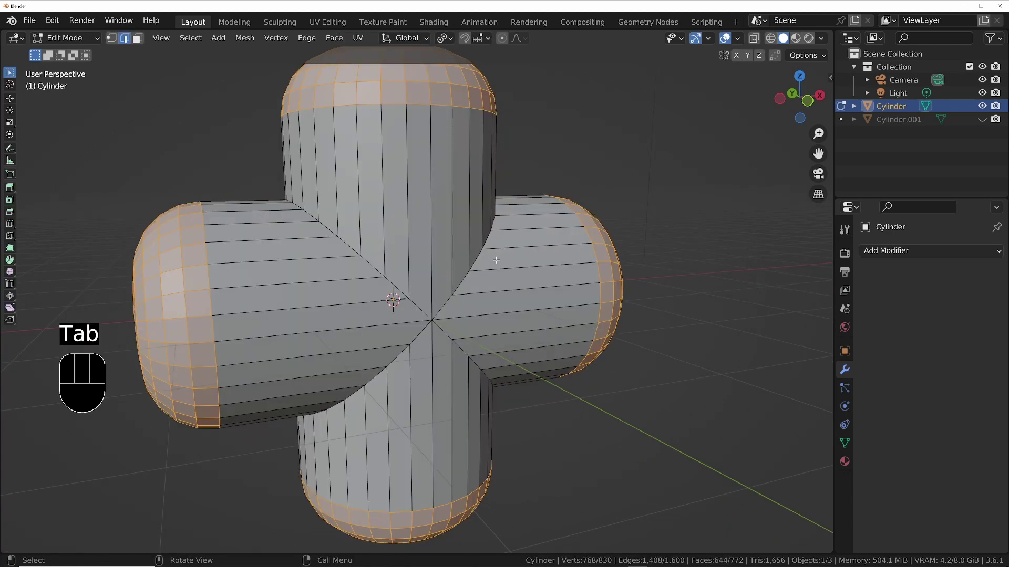
{"action": "key", "text": "1"}
{"action": "key", "text": "2"}
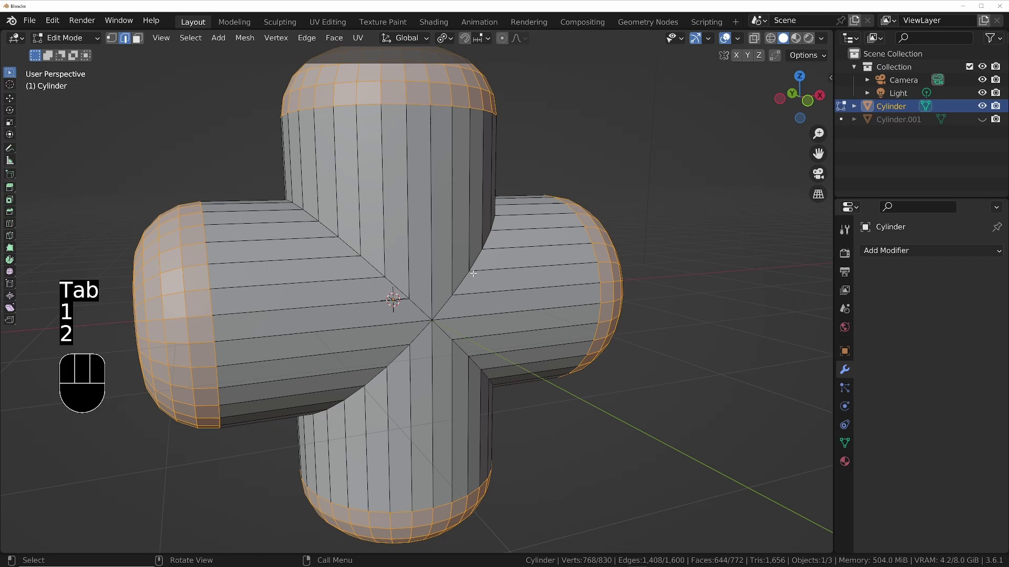
{"action": "scroll", "coordinate": [473, 275], "scroll_direction": "up", "scroll_amount": 1}
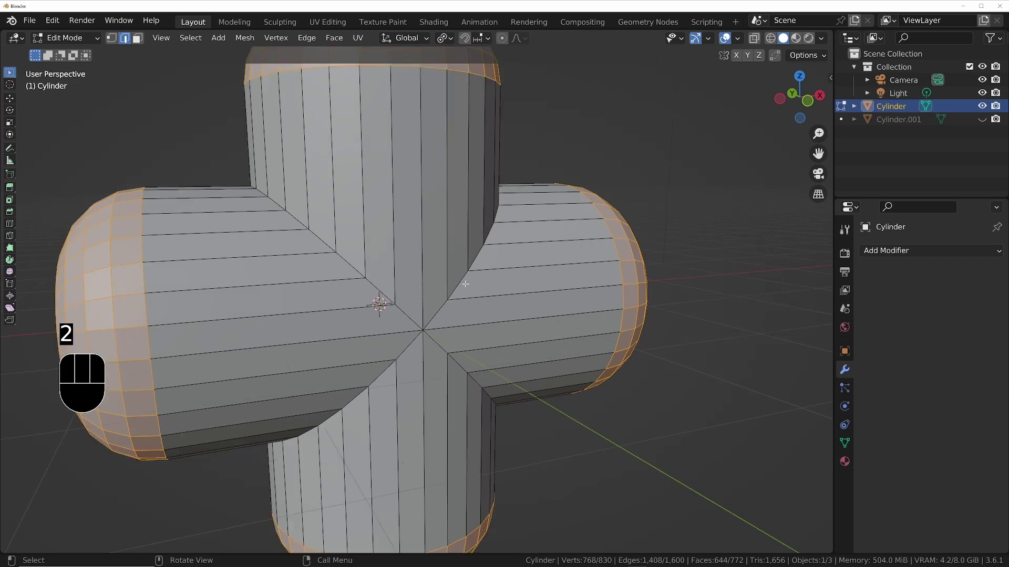
{"action": "left_click", "coordinate": [465, 284], "text": "alt"}
{"action": "middle_click_drag", "start_coordinate": [466, 283], "coordinate": [187, 224]}
{"action": "middle_click_drag", "start_coordinate": [489, 213], "coordinate": [442, 201], "text": "ctrl"}
Add the lower, lower-right and upper-right junction loops to the selection.
{"action": "left_click", "coordinate": [483, 275], "text": "alt+shift"}
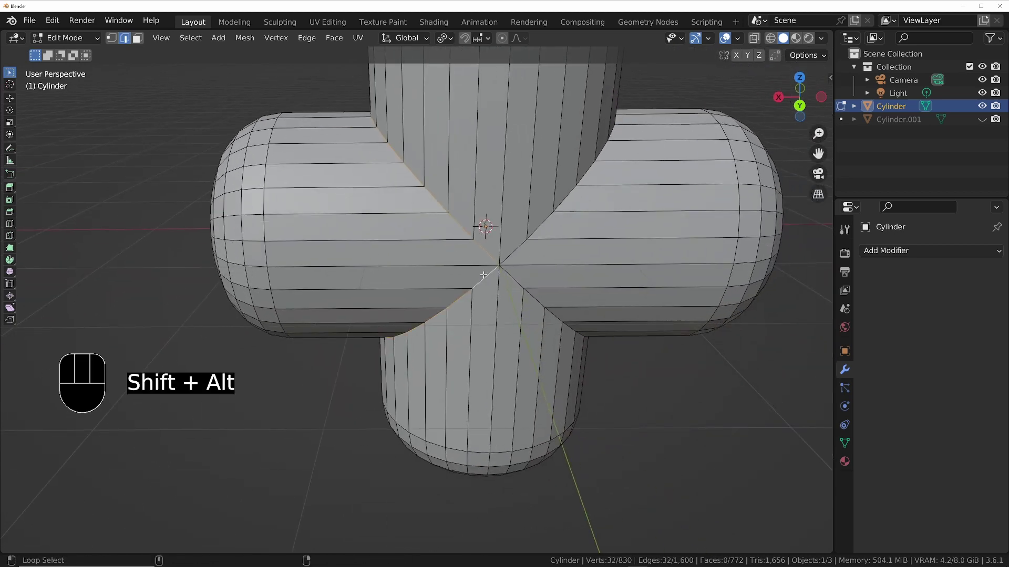
{"action": "left_click", "coordinate": [514, 281], "text": "alt+shift"}
{"action": "left_click", "coordinate": [517, 246], "text": "alt+shift"}
{"action": "middle_click_drag", "start_coordinate": [477, 175], "coordinate": [480, 228], "text": "ctrl"}
{"action": "middle_click_drag", "start_coordinate": [482, 173], "coordinate": [464, 226], "text": "shift"}
{"action": "middle_click_drag", "start_coordinate": [464, 225], "coordinate": [728, 189]}
{"action": "middle_click_drag", "start_coordinate": [450, 277], "coordinate": [485, 246], "text": "shift"}
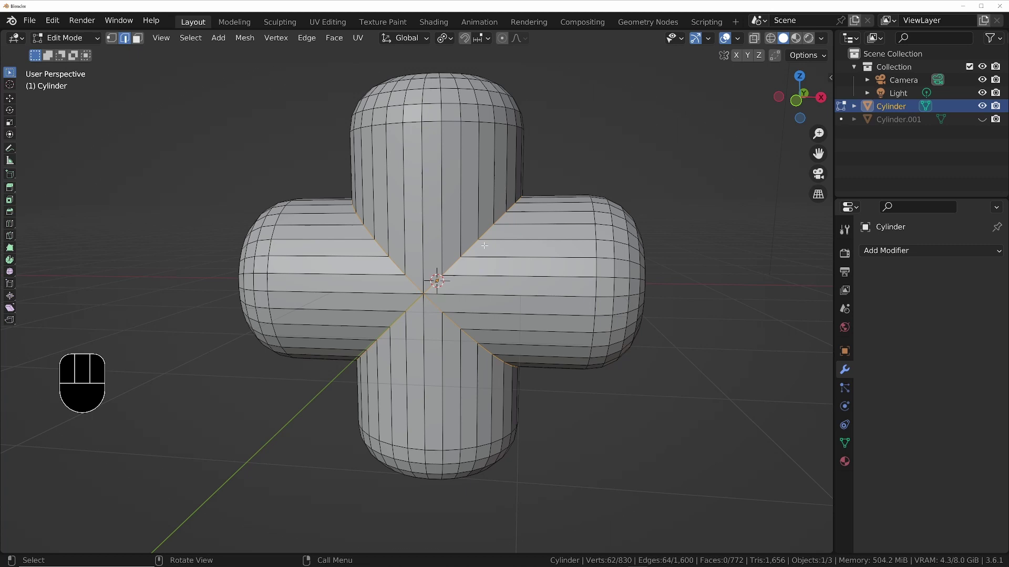
Bevel the four junction loops (0.256 m, 2 segments) and drag the Shape down from 1.000.
{"action": "key", "text": "ctrl+b"}
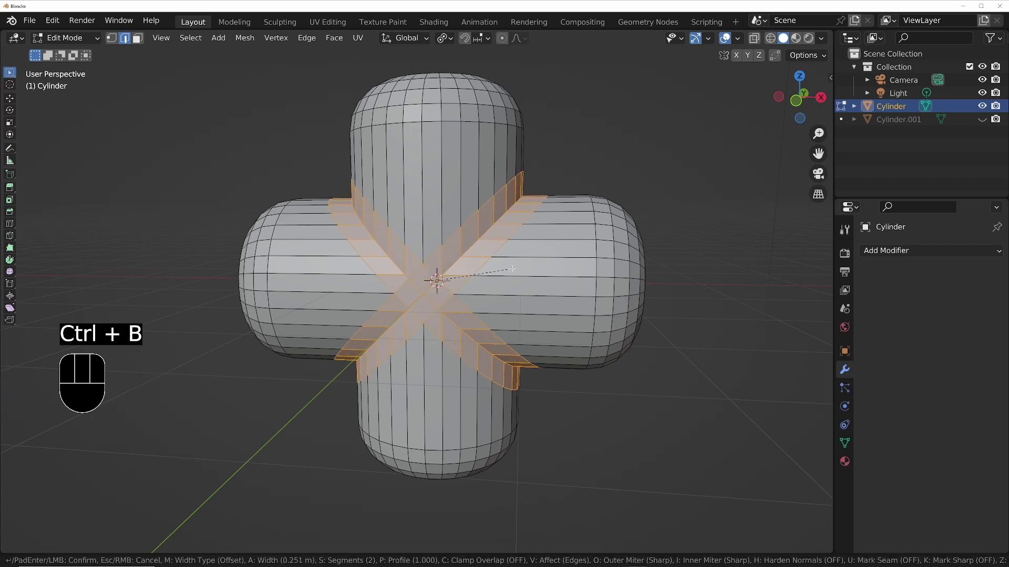
{"action": "left_click", "coordinate": [506, 266]}
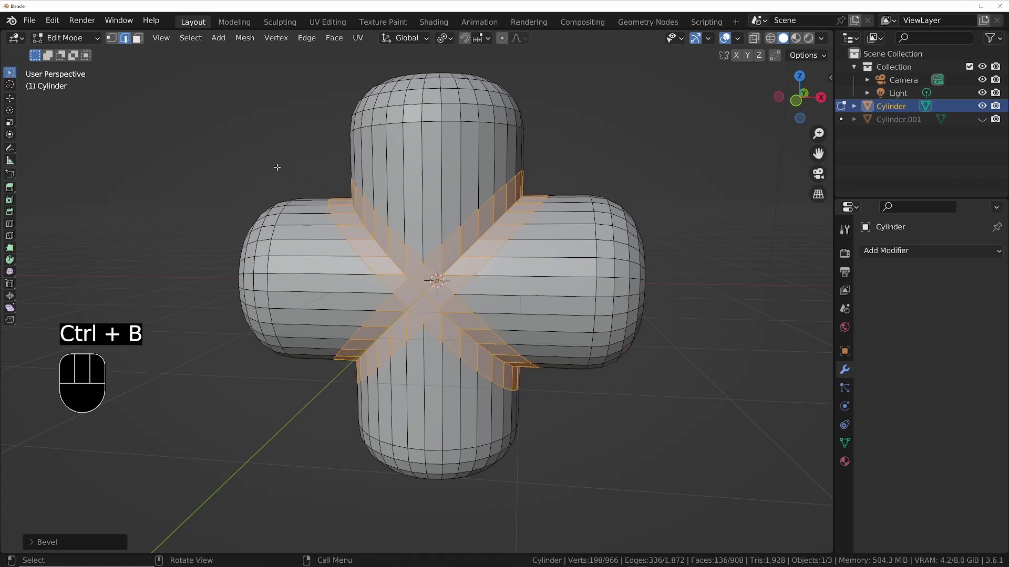
{"action": "key", "text": "F9"}
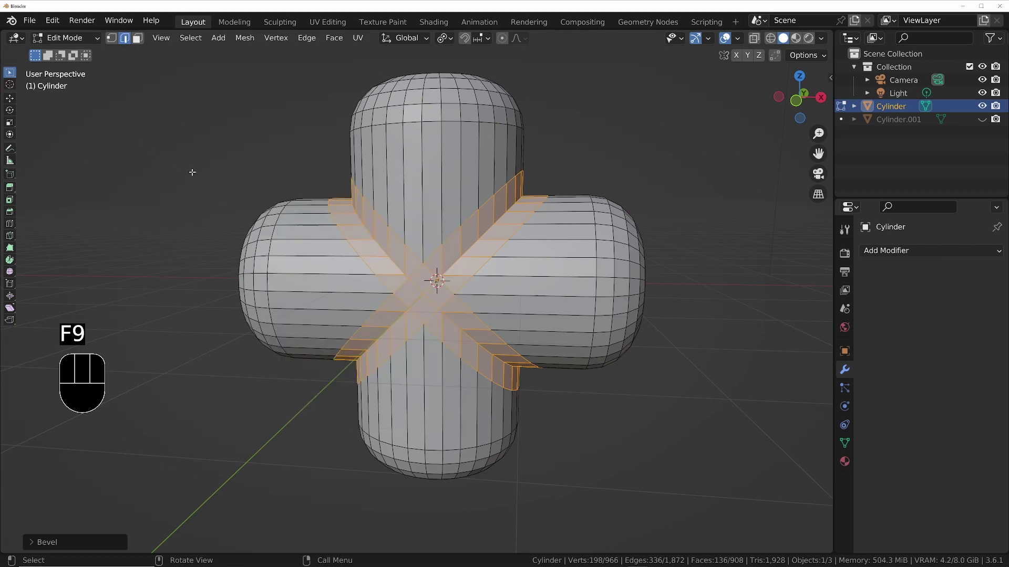
{"action": "key", "text": "F9"}
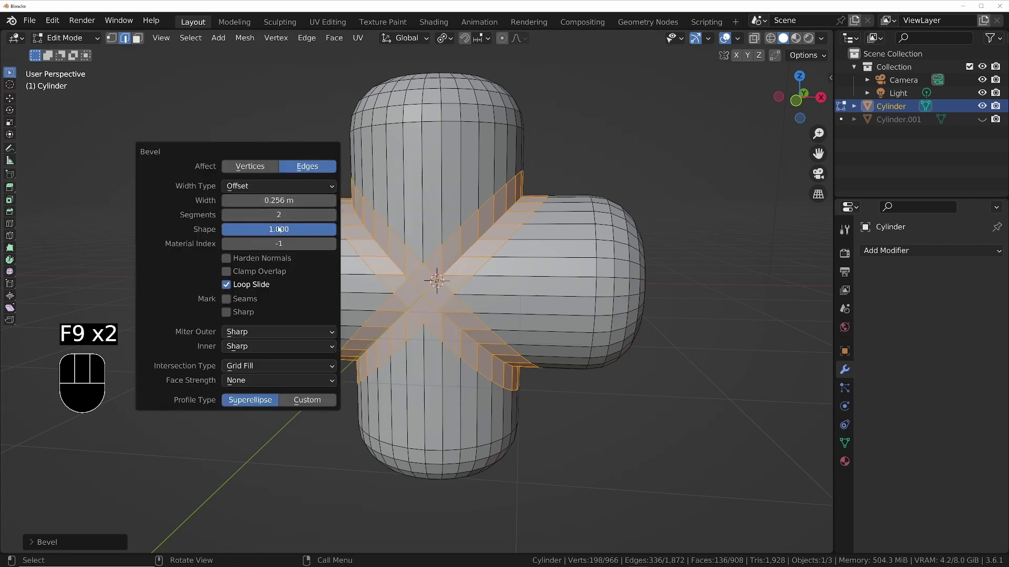
{"action": "left_click_drag", "start_coordinate": [308, 228], "coordinate": [247, 228]}
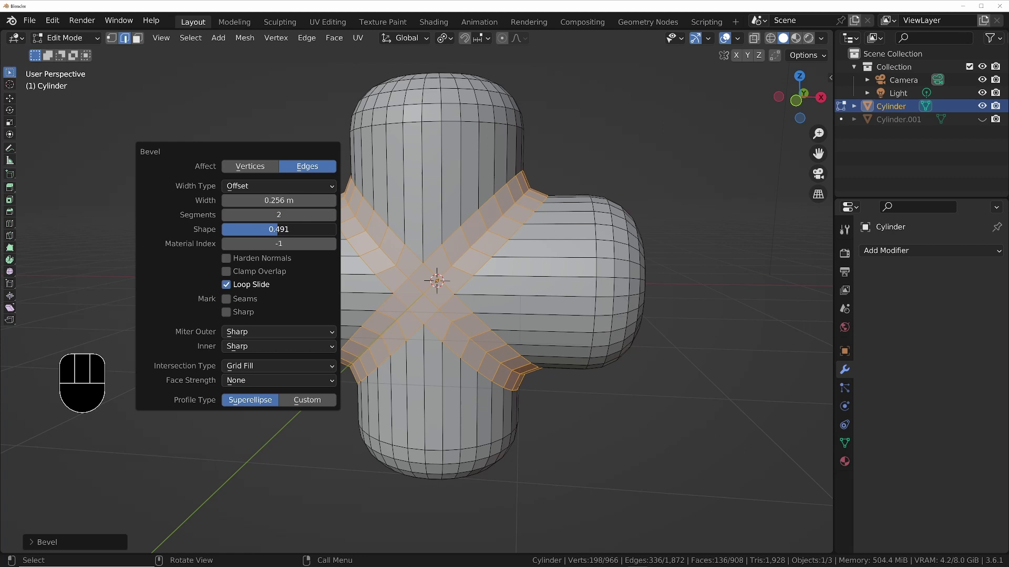
{"action": "left_click_drag", "start_coordinate": [247, 228], "coordinate": [306, 228]}
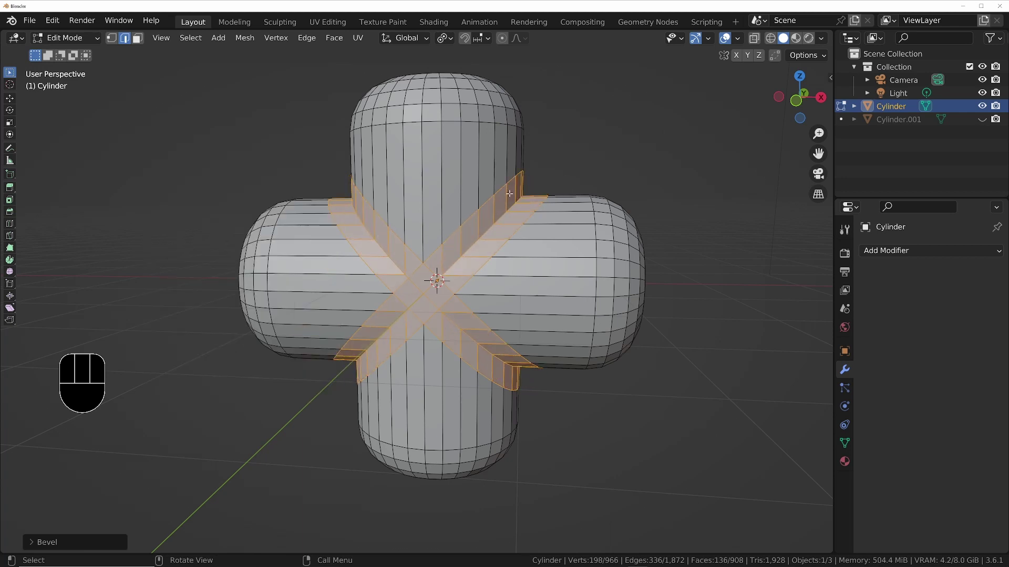
{"action": "middle_click_drag", "start_coordinate": [397, 197], "coordinate": [446, 224]}
In Object Mode, add a level-2 Subdivision, shade the cross smooth and apply it.
{"action": "key", "text": "Tab"}
{"action": "key", "text": "ctrl+2"}
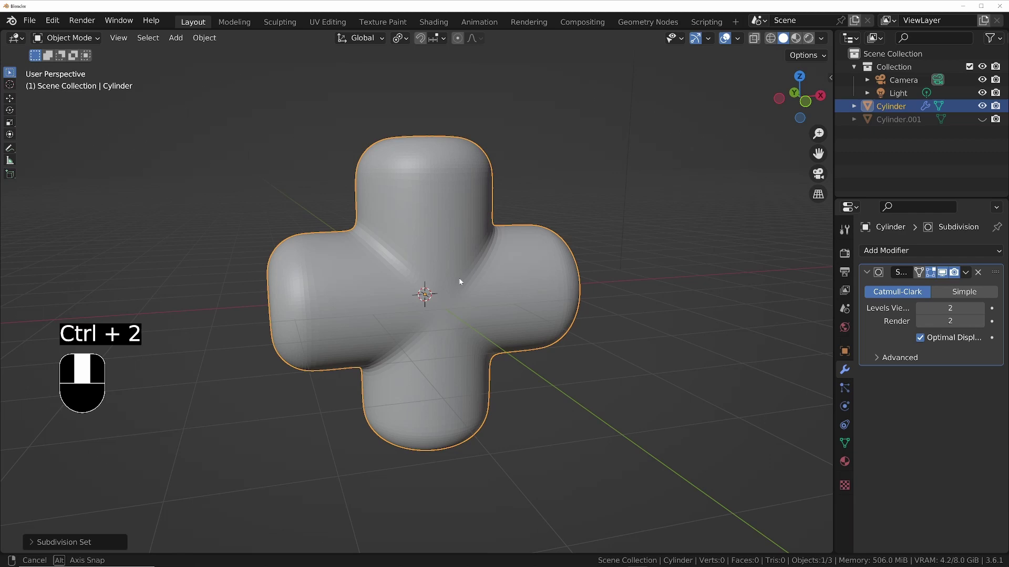
{"action": "right_click", "coordinate": [446, 224]}
{"action": "left_click", "coordinate": [440, 216]}
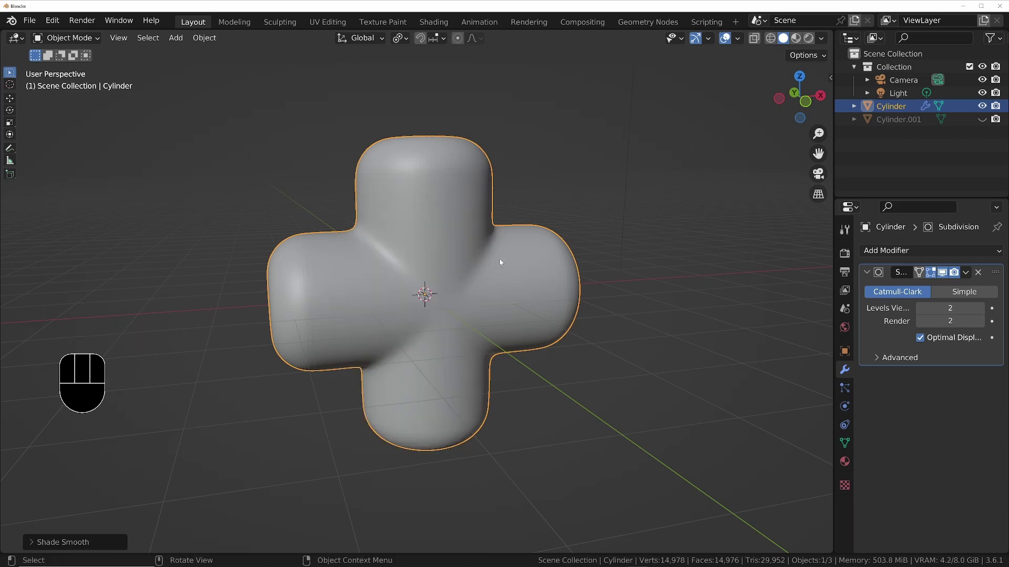
{"action": "mouse_move", "coordinate": [499, 259]}
{"action": "middle_mouse_down"}
{"action": "mouse_move", "coordinate": [471, 240]}
{"action": "mouse_move", "coordinate": [504, 259]}
{"action": "middle_mouse_up"}
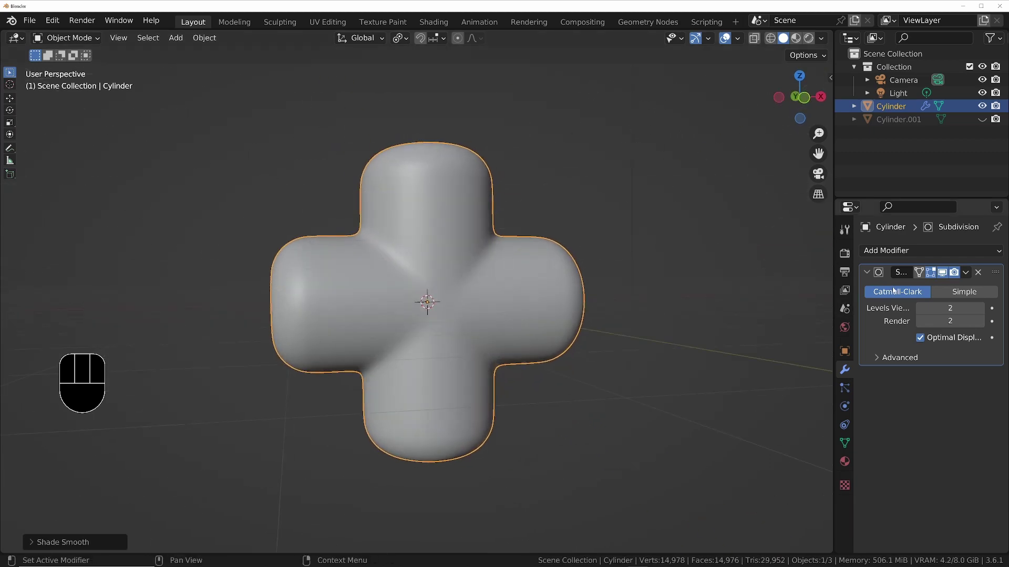
{"action": "key", "text": "ctrl+a"}
{"action": "middle_click_drag", "start_coordinate": [488, 312], "coordinate": [473, 226], "text": "ctrl"}
{"action": "middle_click_drag", "start_coordinate": [392, 325], "coordinate": [410, 273]}
Switch back to Edit Mode on the cross and select an edge.
{"action": "key", "text": "Tab"}
{"action": "left_click", "coordinate": [437, 277]}
{"action": "left_click", "coordinate": [444, 299]}
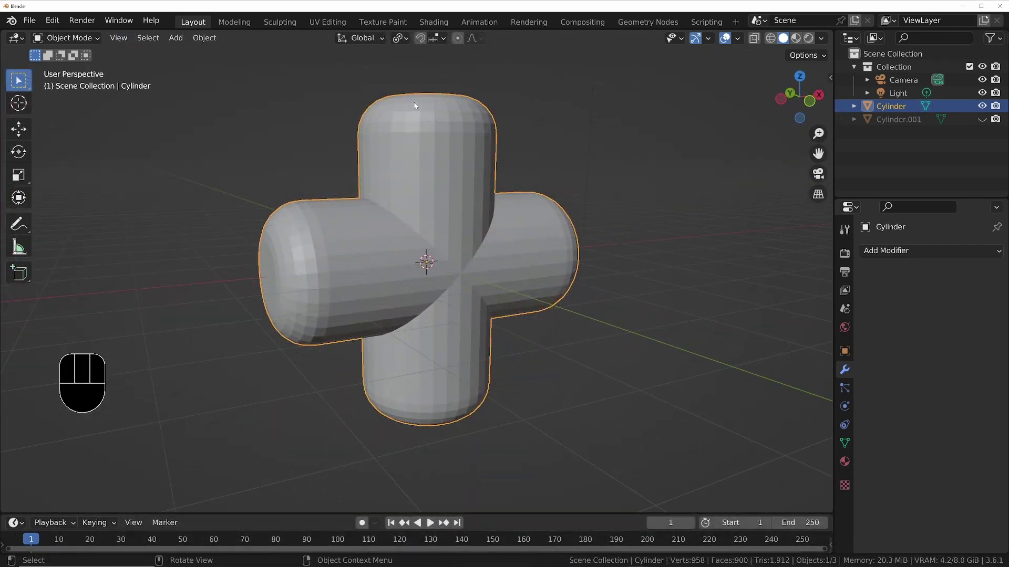
{"action": "middle_click_drag", "start_coordinate": [471, 171], "coordinate": [462, 195]}
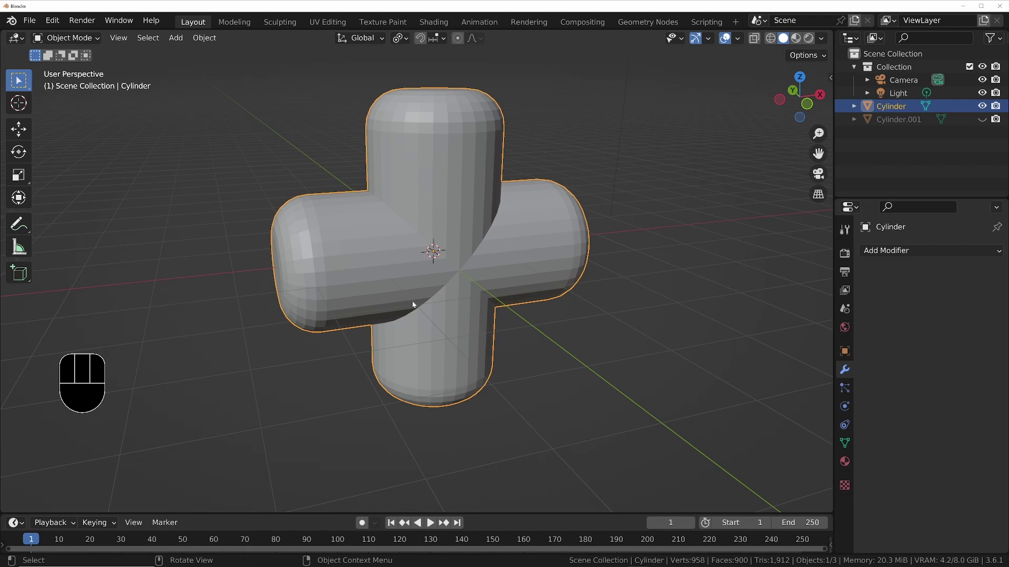
{"action": "middle_click_drag", "start_coordinate": [413, 286], "coordinate": [411, 245]}
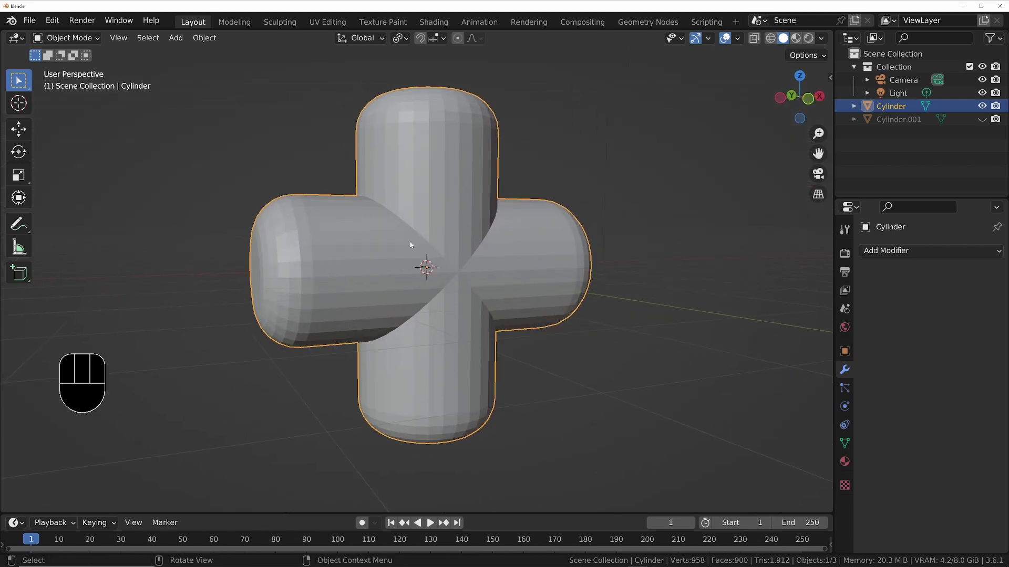
In Edit Mode, select the four junction edge loops and bevel them.
{"action": "key", "text": "Tab"}
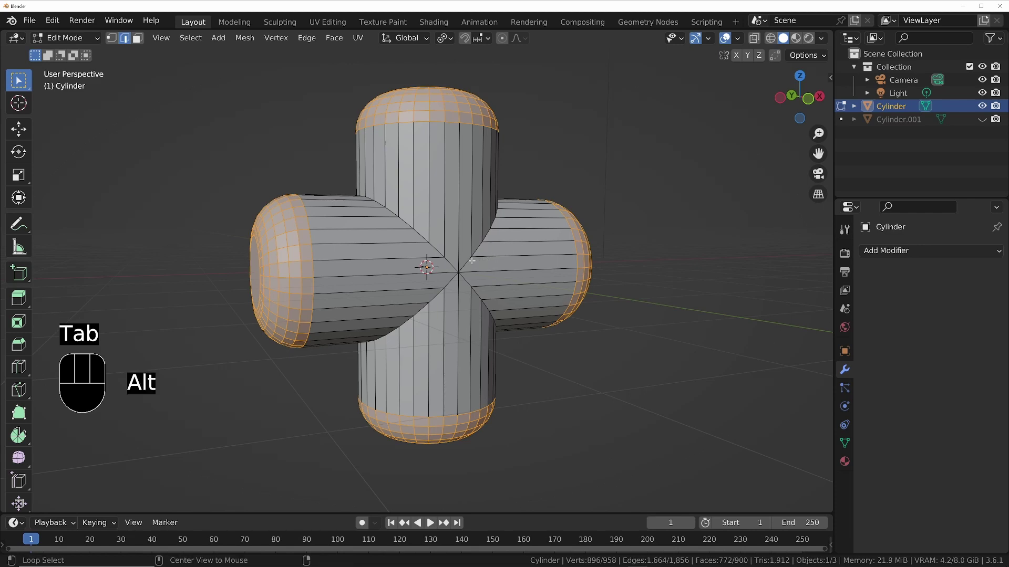
{"action": "left_click", "coordinate": [443, 261], "text": "alt"}
{"action": "left_click", "coordinate": [418, 235], "text": "alt+shift"}
{"action": "left_click", "coordinate": [450, 285], "text": "alt+shift"}
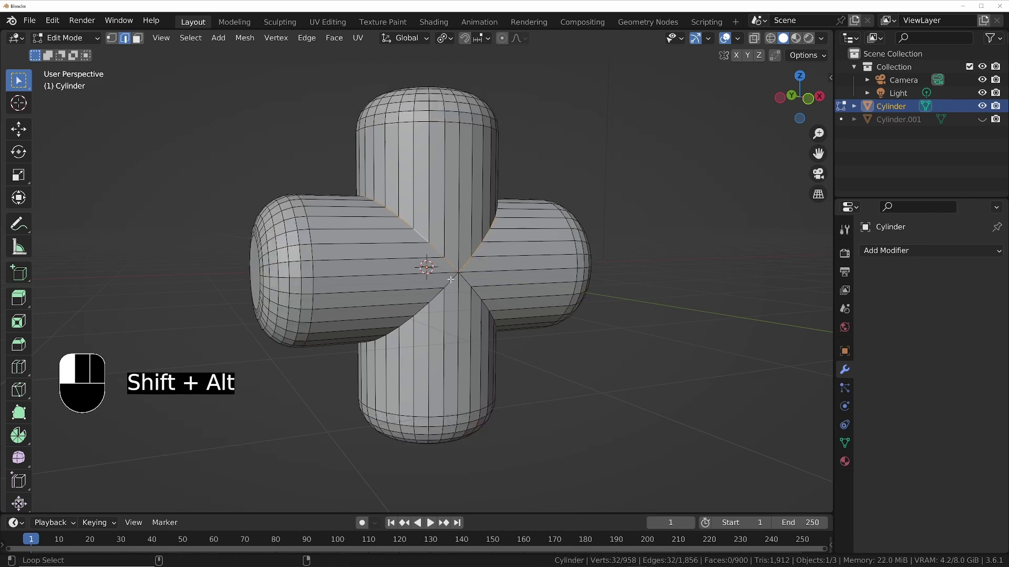
{"action": "left_click", "coordinate": [468, 281], "text": "alt+shift"}
{"action": "middle_click_drag", "start_coordinate": [481, 252], "coordinate": [525, 256]}
{"action": "middle_click_drag", "start_coordinate": [552, 300], "coordinate": [536, 299]}
{"action": "key", "text": "ctrl+b"}
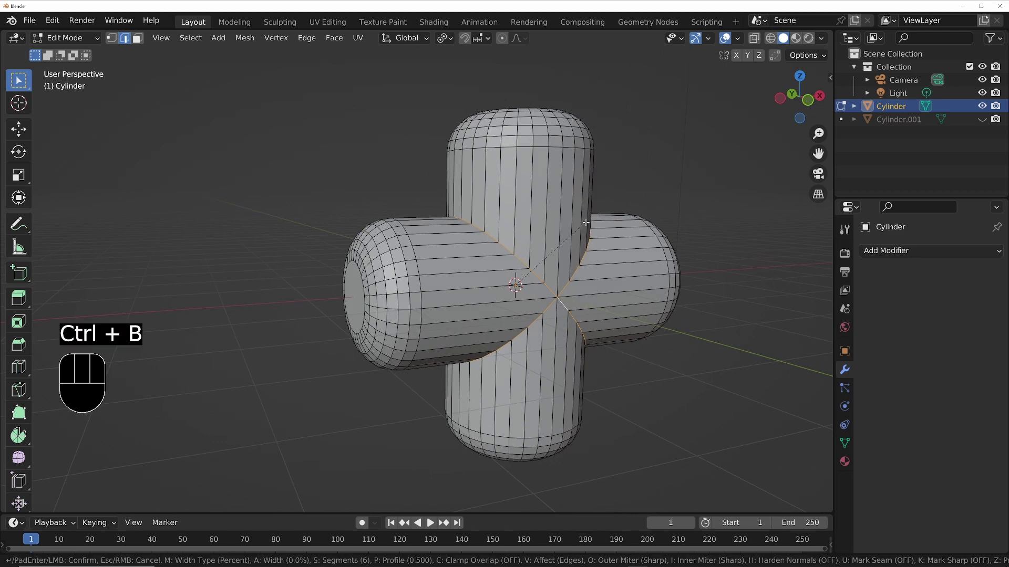
{"action": "left_click", "coordinate": [606, 227]}
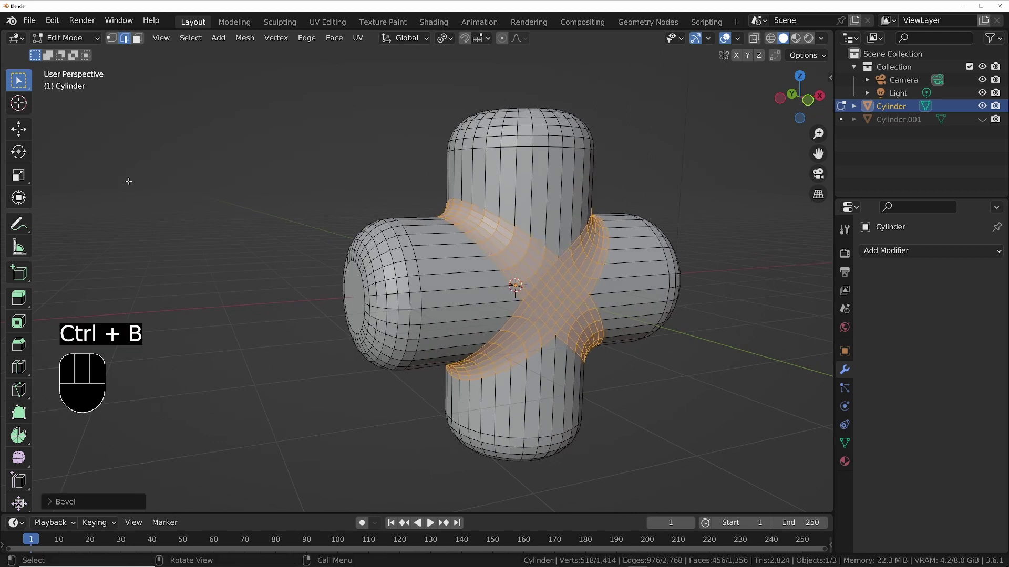
Set the bevel to Offset width type, Shape 0.500 and Clamp Overlap, widened to 4.87 m.
{"action": "key", "text": "F9"}
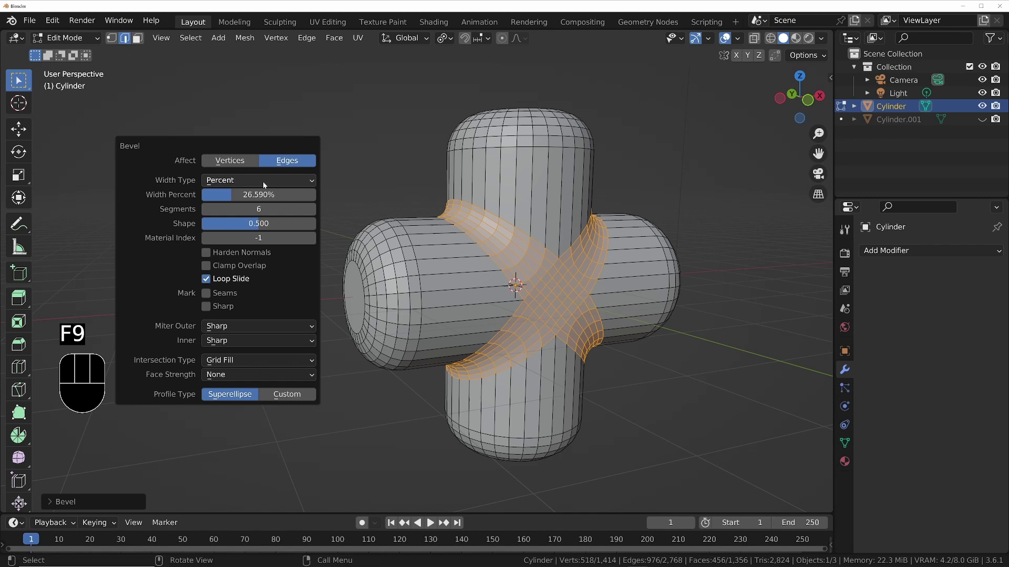
{"action": "left_click", "coordinate": [258, 180]}
{"action": "left_click", "coordinate": [245, 196]}
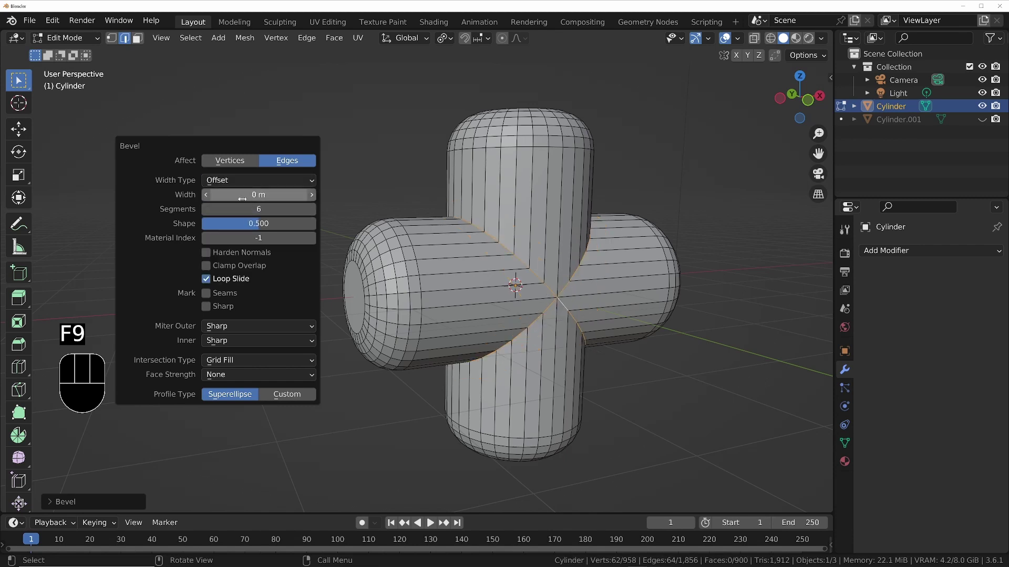
{"action": "left_click_drag", "start_coordinate": [244, 194], "coordinate": [296, 194]}
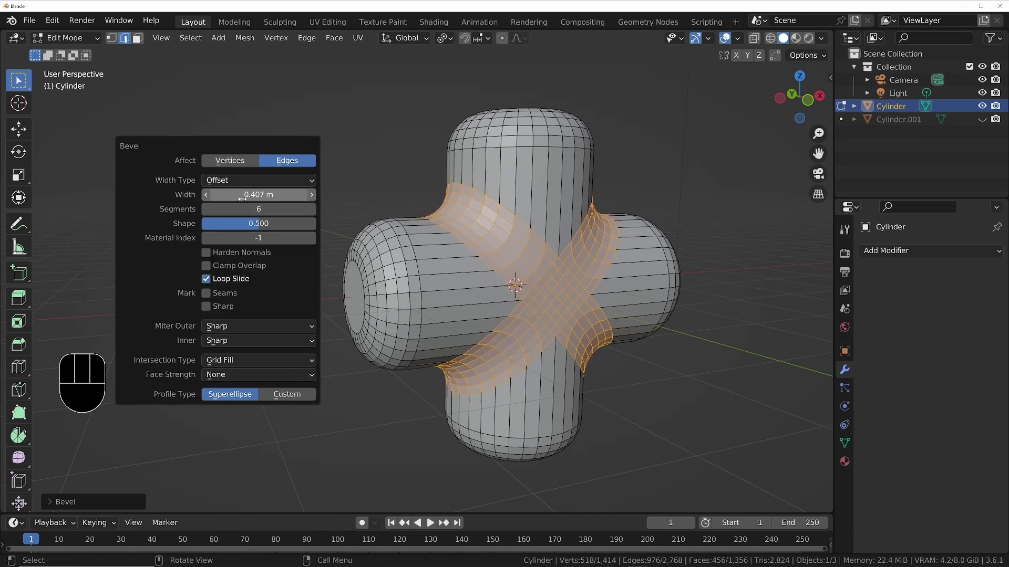
{"action": "mouse_move", "coordinate": [266, 226]}
{"action": "left_mouse_down"}
{"action": "mouse_move", "coordinate": [207, 225]}
{"action": "mouse_move", "coordinate": [261, 223]}
{"action": "left_mouse_up"}
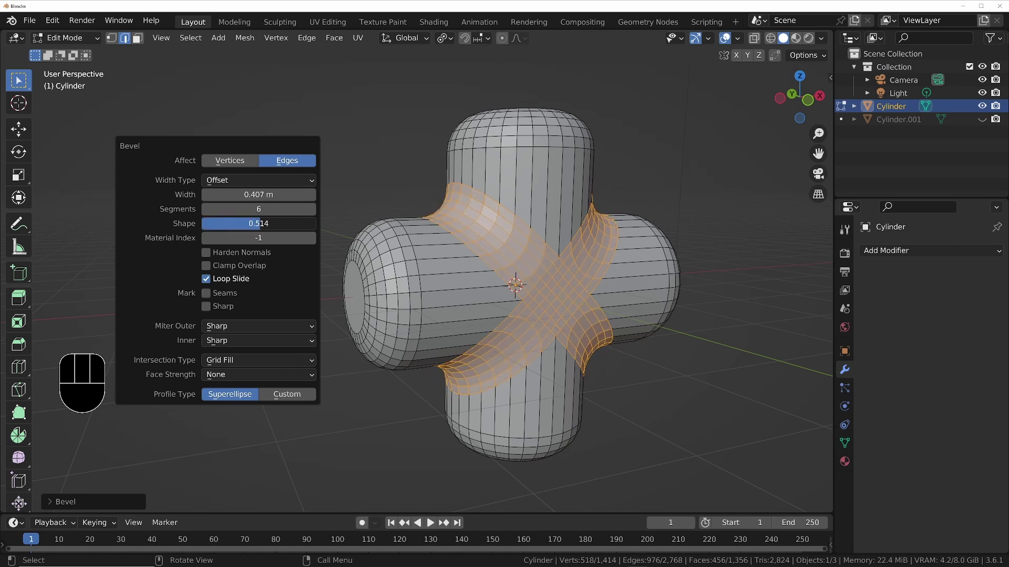
{"action": "left_click", "coordinate": [258, 220]}
{"action": "type", "text": "0.5"}
{"action": "key", "text": "Return"}
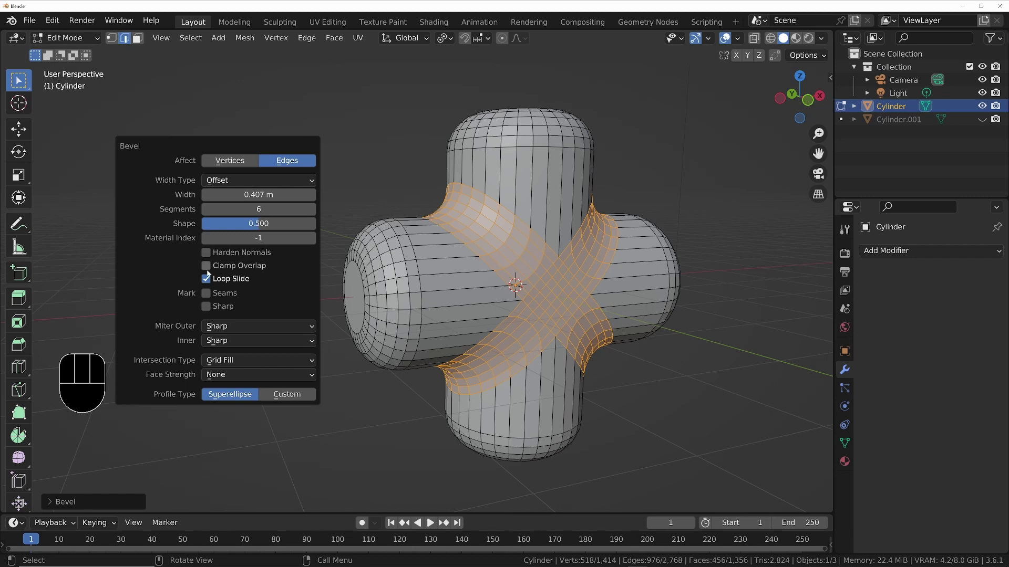
{"action": "left_click", "coordinate": [207, 266]}
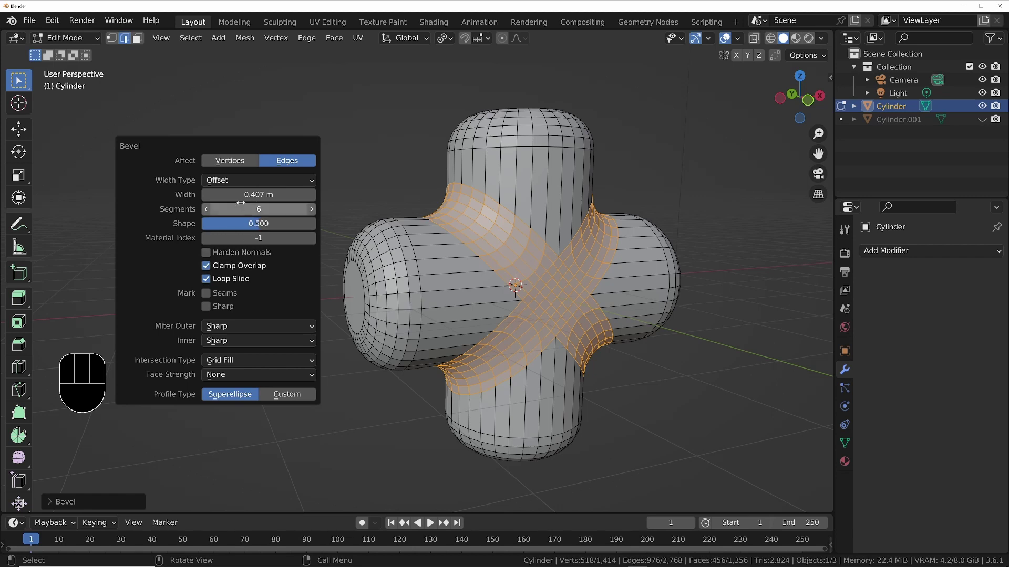
{"action": "left_click_drag", "start_coordinate": [240, 196], "coordinate": [308, 195]}
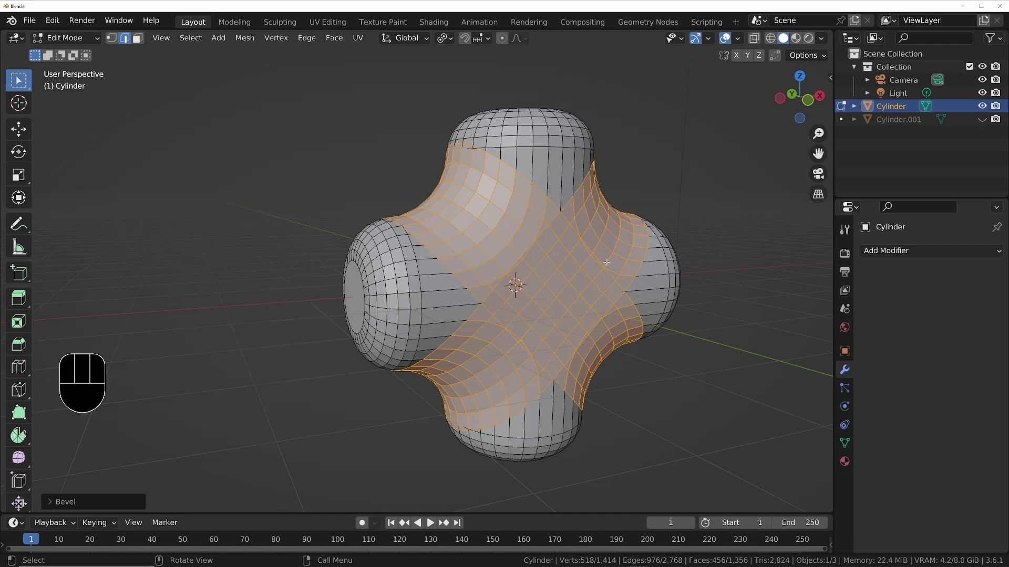
{"action": "middle_click_drag", "start_coordinate": [609, 261], "coordinate": [479, 222]}
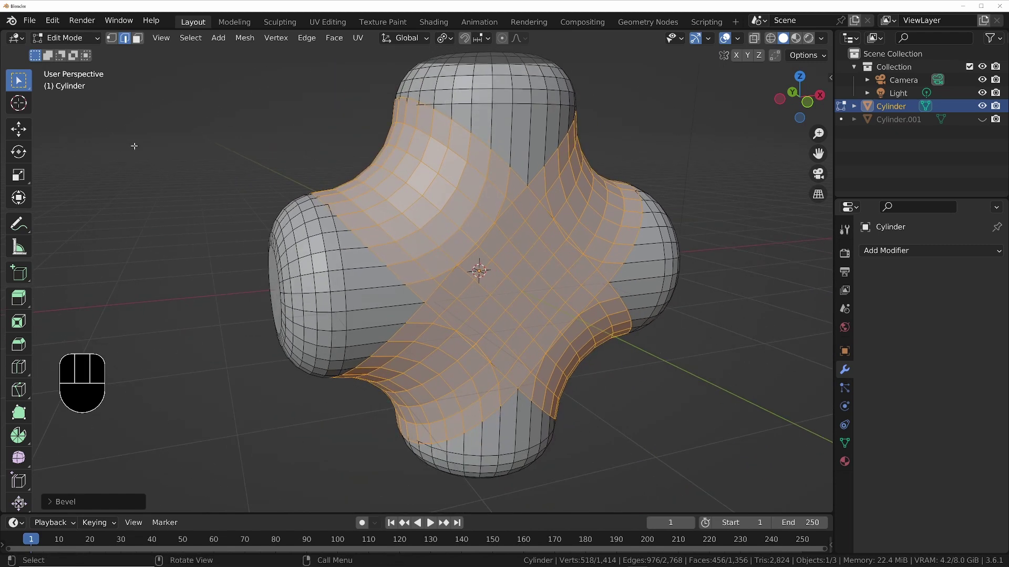
Give the bevel 11 segments and a Percent width type at 31.613%.
{"action": "key", "text": "F9"}
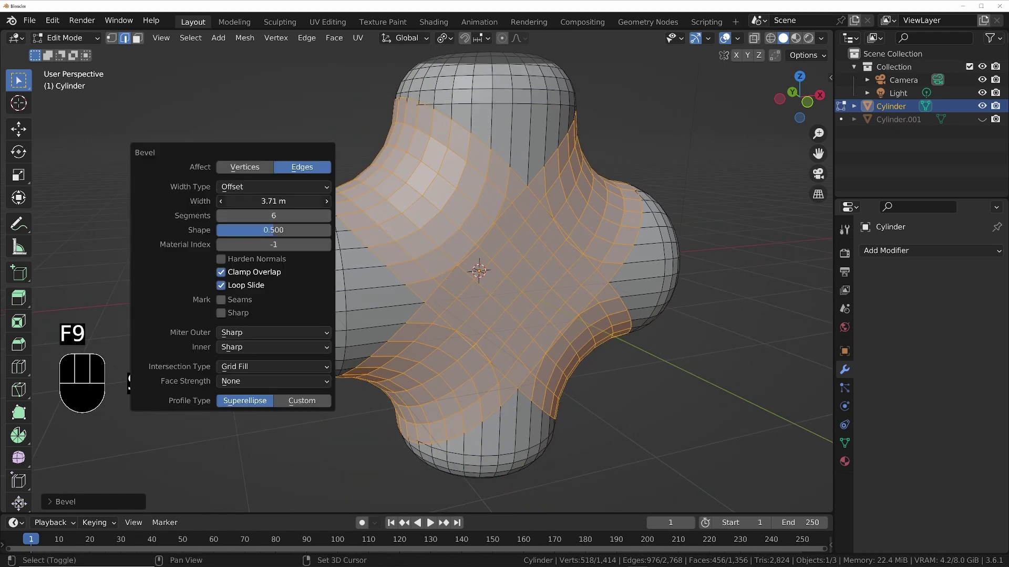
{"action": "left_click_drag", "start_coordinate": [274, 201], "coordinate": [239, 201]}
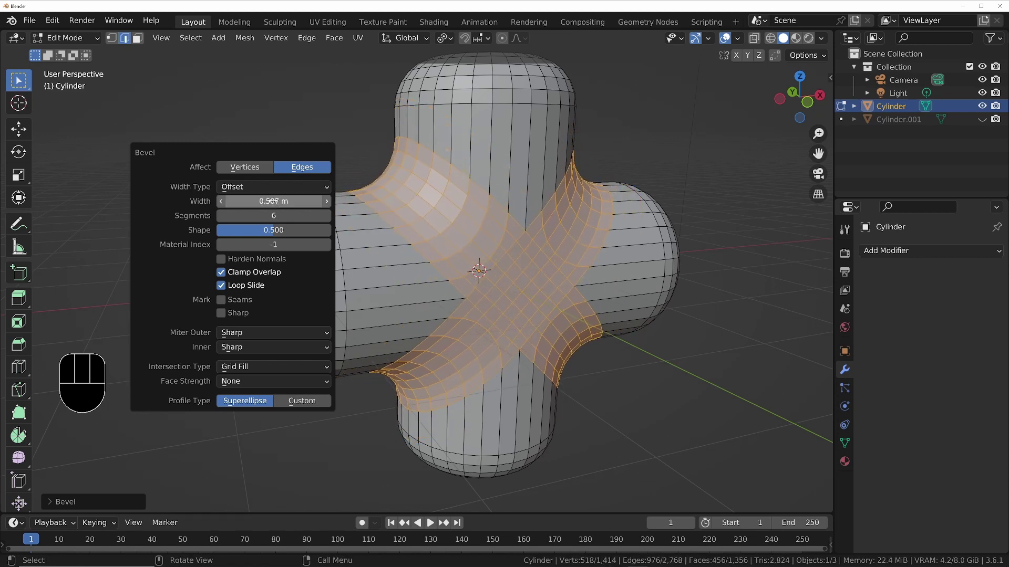
{"action": "left_click", "coordinate": [267, 185]}
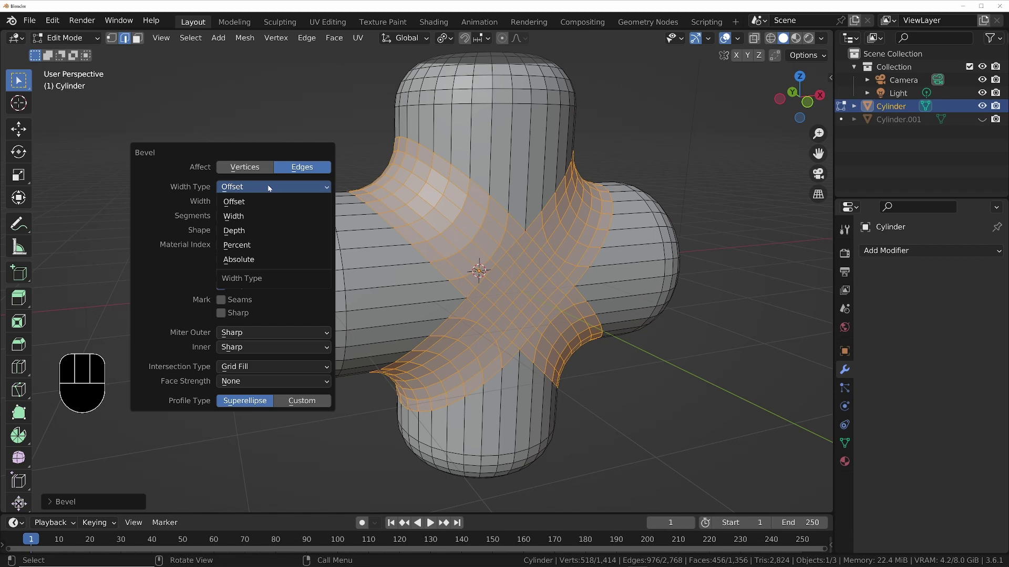
{"action": "left_click", "coordinate": [255, 214]}
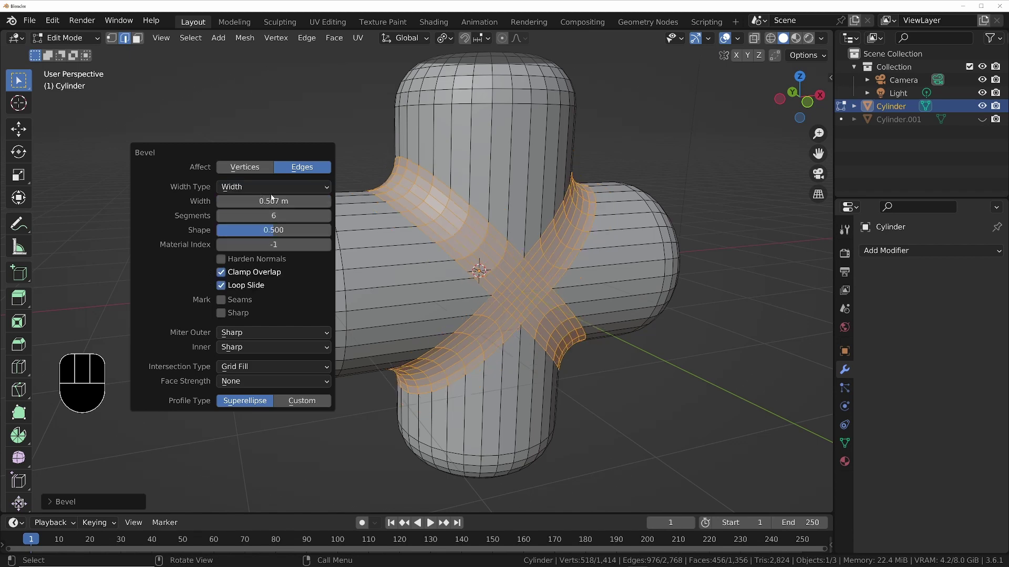
{"action": "left_click", "coordinate": [326, 216]}
{"action": "left_click", "coordinate": [326, 215]}
{"action": "left_click", "coordinate": [325, 216]}
{"action": "left_click", "coordinate": [325, 216]}
{"action": "left_click", "coordinate": [325, 216]}
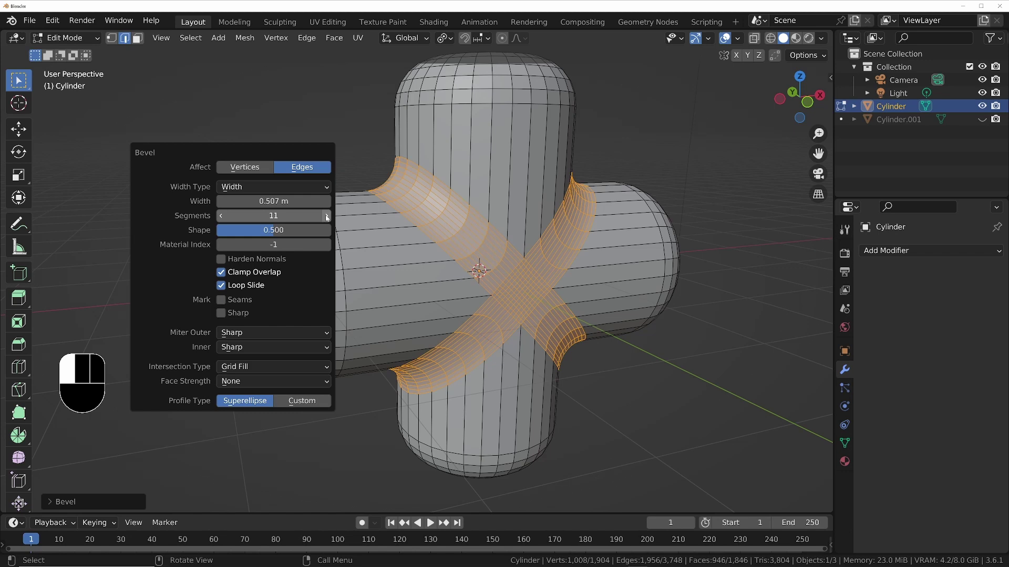
{"action": "left_click", "coordinate": [290, 189]}
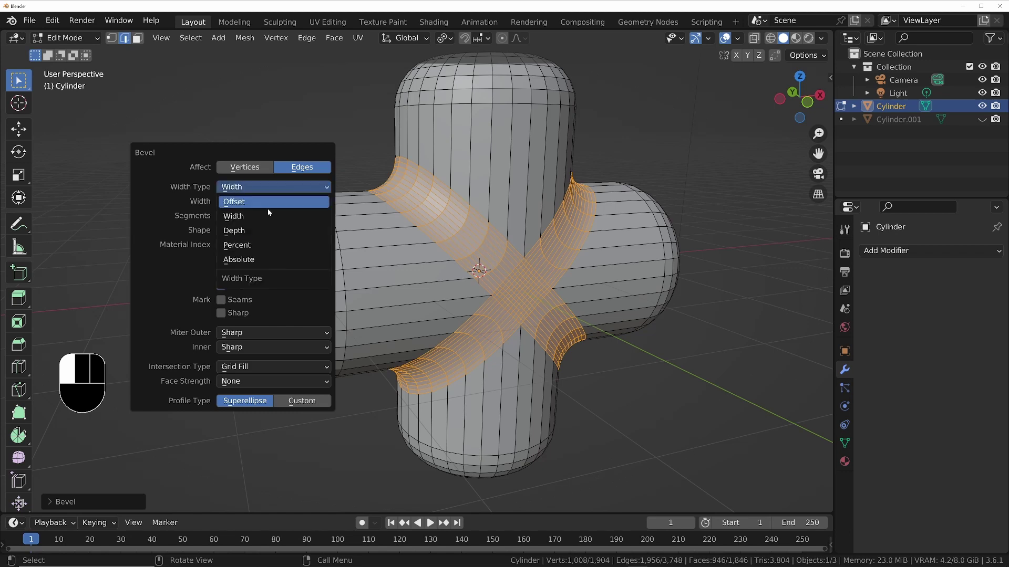
{"action": "left_click", "coordinate": [259, 245]}
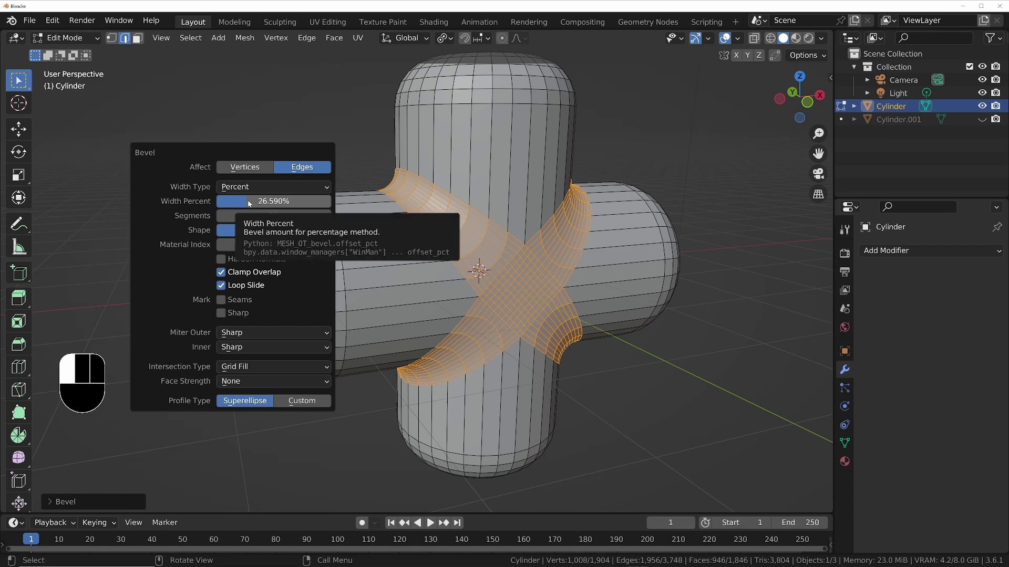
{"action": "mouse_move", "coordinate": [249, 203]}
{"action": "left_mouse_down"}
{"action": "mouse_move", "coordinate": [231, 204]}
{"action": "mouse_move", "coordinate": [272, 203]}
{"action": "mouse_move", "coordinate": [252, 200]}
{"action": "left_mouse_up"}
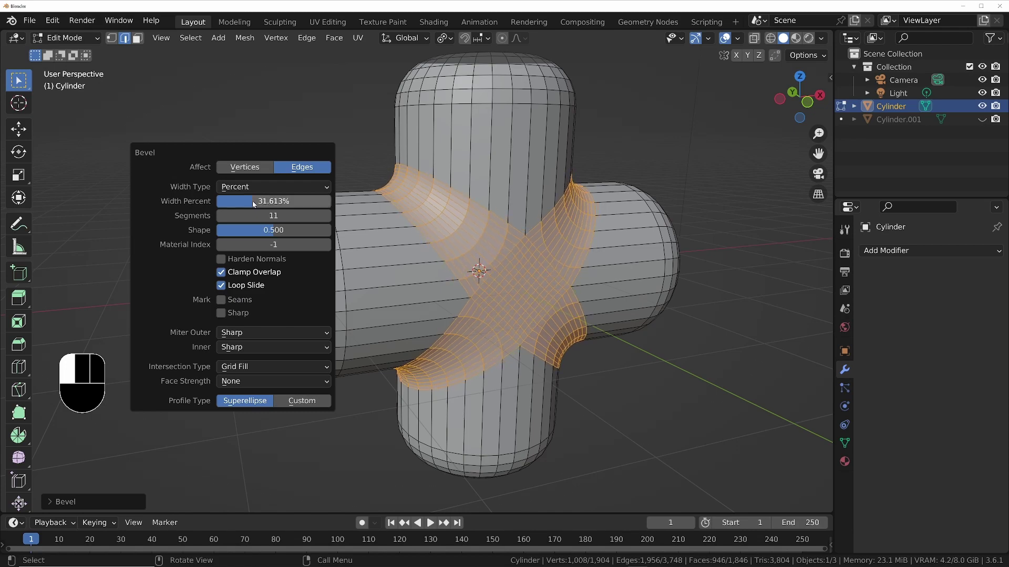
{"action": "middle_click_drag", "start_coordinate": [533, 290], "coordinate": [616, 205]}
Relax the bevel region with Smooth Vertices at 0.500 smoothing and 10 repeats.
{"action": "right_click", "coordinate": [616, 207]}
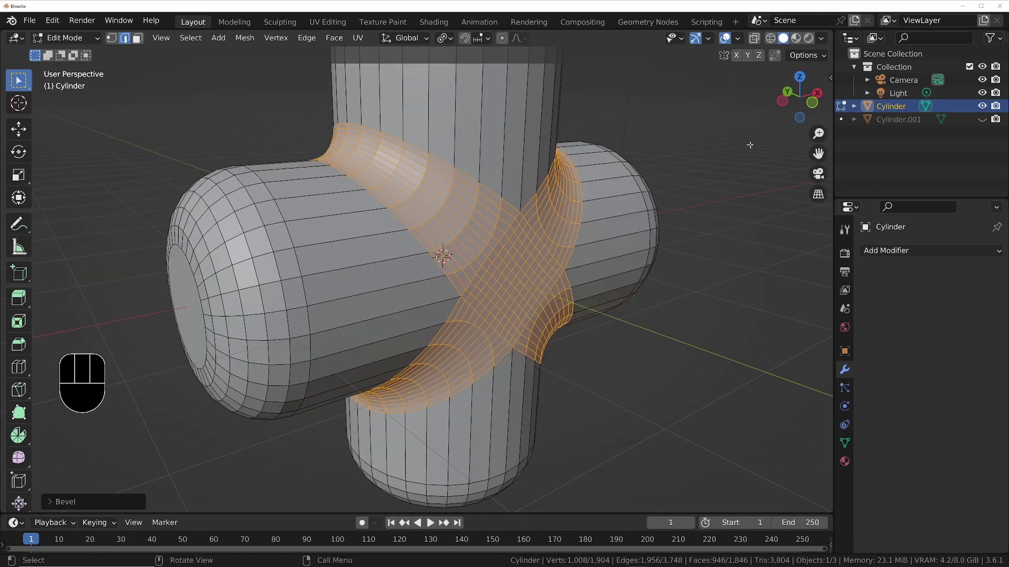
{"action": "key", "text": "ctrl+v"}
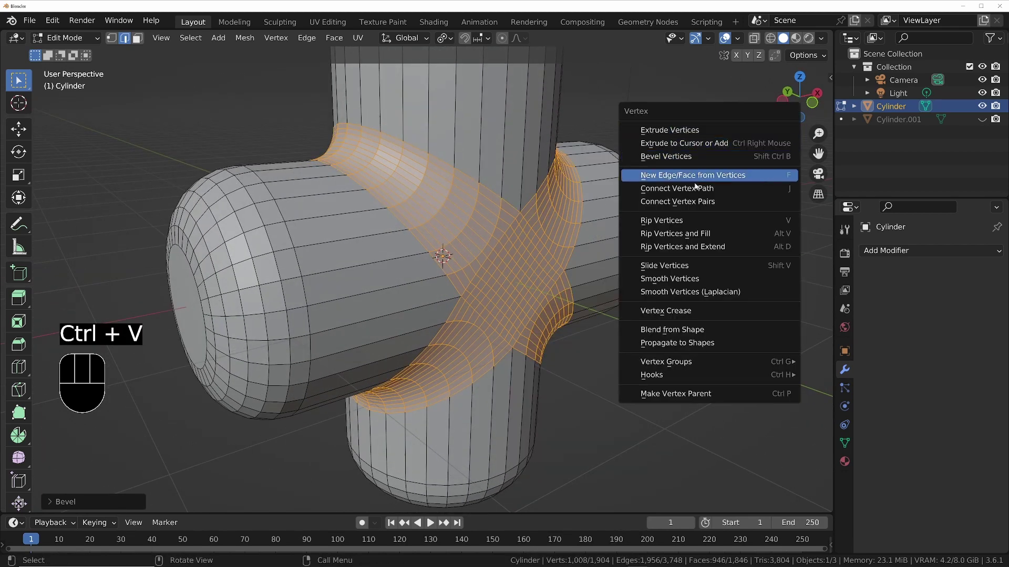
{"action": "left_click", "coordinate": [675, 278]}
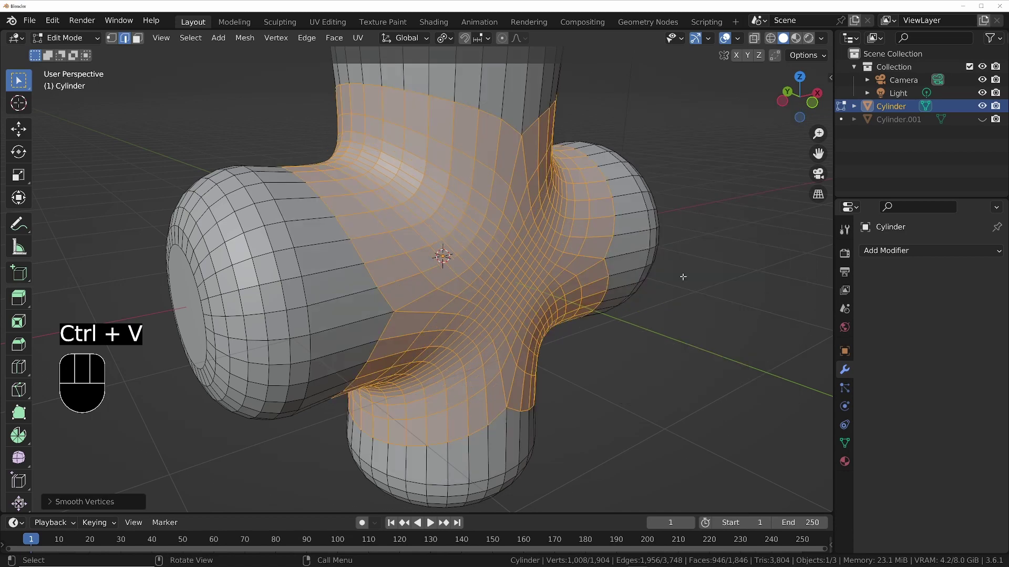
{"action": "middle_click_drag", "start_coordinate": [676, 279], "coordinate": [583, 322]}
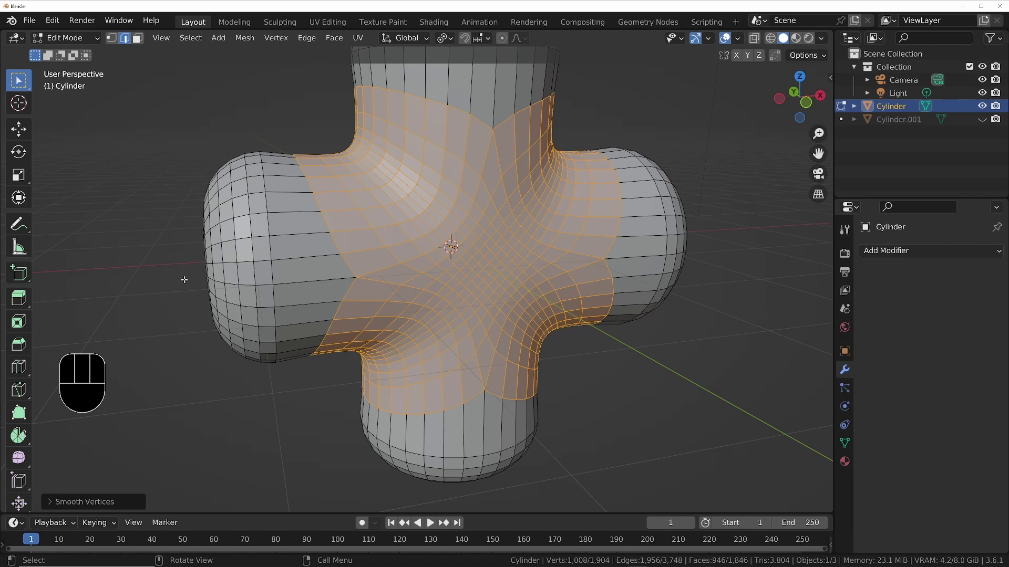
{"action": "key", "text": "F9"}
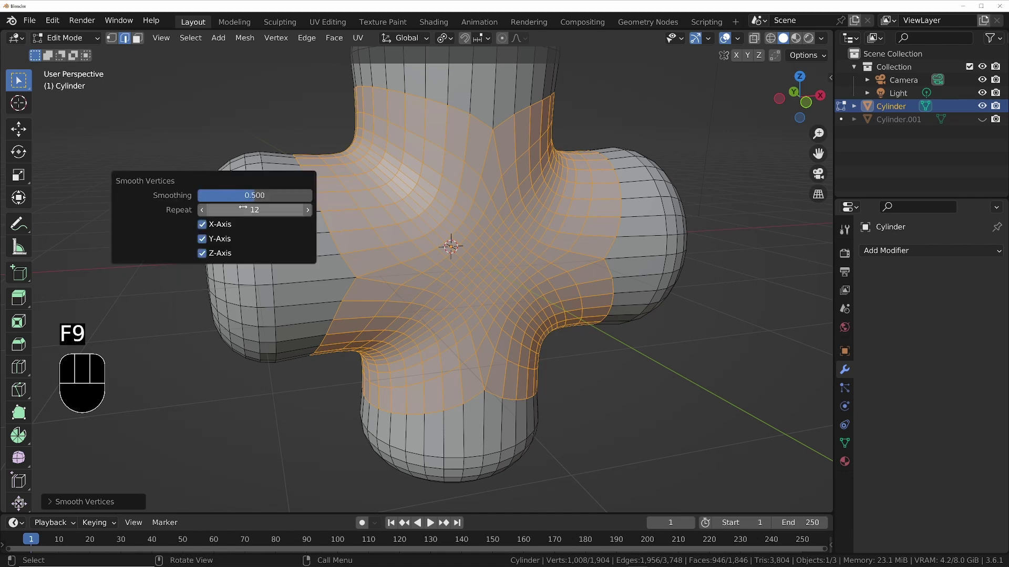
{"action": "mouse_move", "coordinate": [251, 210]}
{"action": "left_mouse_down", "text": "shift"}
{"action": "mouse_move", "coordinate": [220, 209]}
{"action": "mouse_move", "coordinate": [294, 210]}
{"action": "mouse_move", "coordinate": [233, 209]}
{"action": "left_mouse_up", "text": "shift"}
{"action": "middle_click_drag", "start_coordinate": [456, 195], "coordinate": [450, 236], "text": "ctrl"}
{"action": "middle_click_drag", "start_coordinate": [450, 237], "coordinate": [511, 258], "text": "shift"}
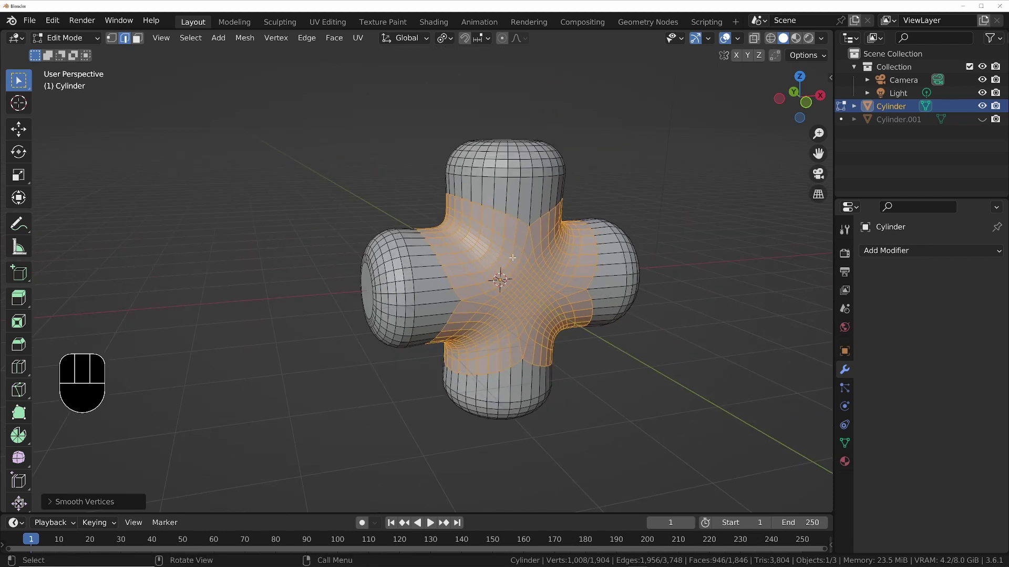
{"action": "right_click", "coordinate": [514, 244]}
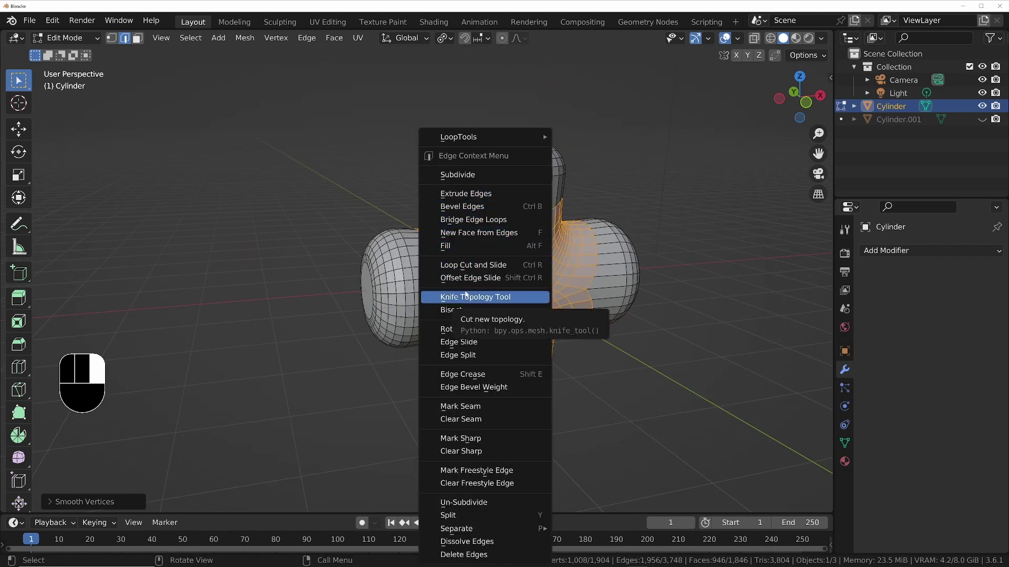
Return the cylinder cross to Object Mode and apply Shade Smooth to it.
{"action": "key", "text": "Tab"}
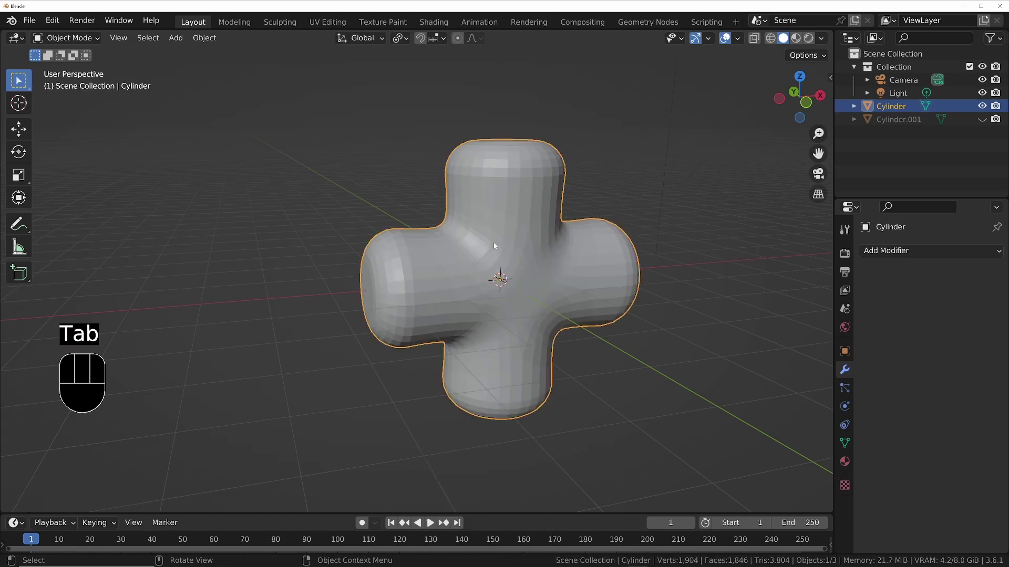
{"action": "right_click", "coordinate": [484, 241]}
{"action": "left_click", "coordinate": [471, 249]}
{"action": "mouse_move", "coordinate": [472, 250]}
{"action": "middle_mouse_down"}
{"action": "mouse_move", "coordinate": [541, 288]}
{"action": "mouse_move", "coordinate": [498, 239]}
{"action": "mouse_move", "coordinate": [522, 243]}
{"action": "mouse_move", "coordinate": [515, 252]}
{"action": "mouse_move", "coordinate": [552, 292]}
{"action": "mouse_move", "coordinate": [562, 274]}
{"action": "mouse_move", "coordinate": [570, 285]}
{"action": "mouse_move", "coordinate": [440, 281]}
{"action": "mouse_move", "coordinate": [462, 291]}
{"action": "mouse_move", "coordinate": [377, 271]}
{"action": "middle_mouse_up"}
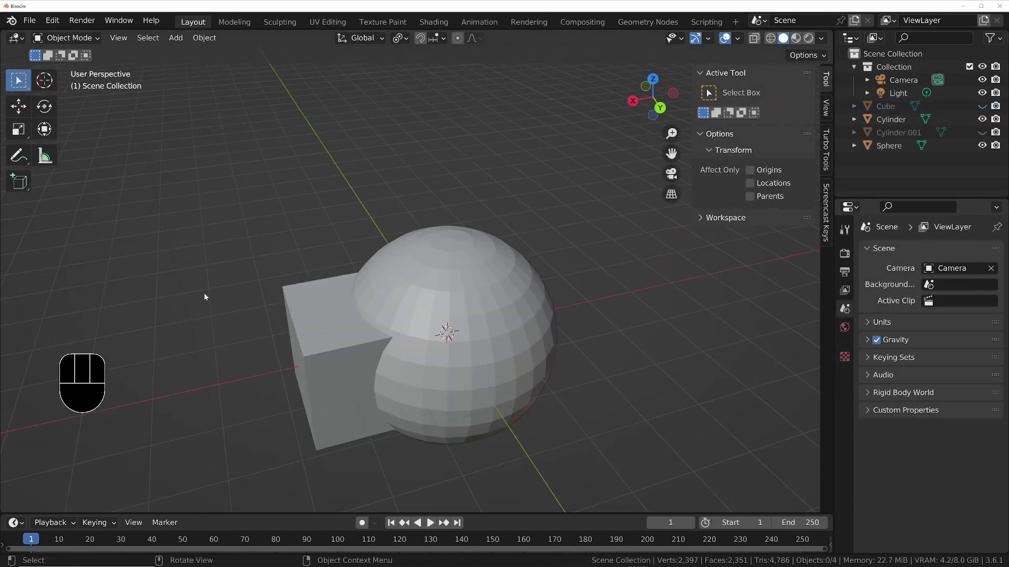
Select the Sphere object and show its modifiers in the Modifier tab.
{"action": "middle_click_drag", "start_coordinate": [442, 333], "coordinate": [403, 228], "text": "shift"}
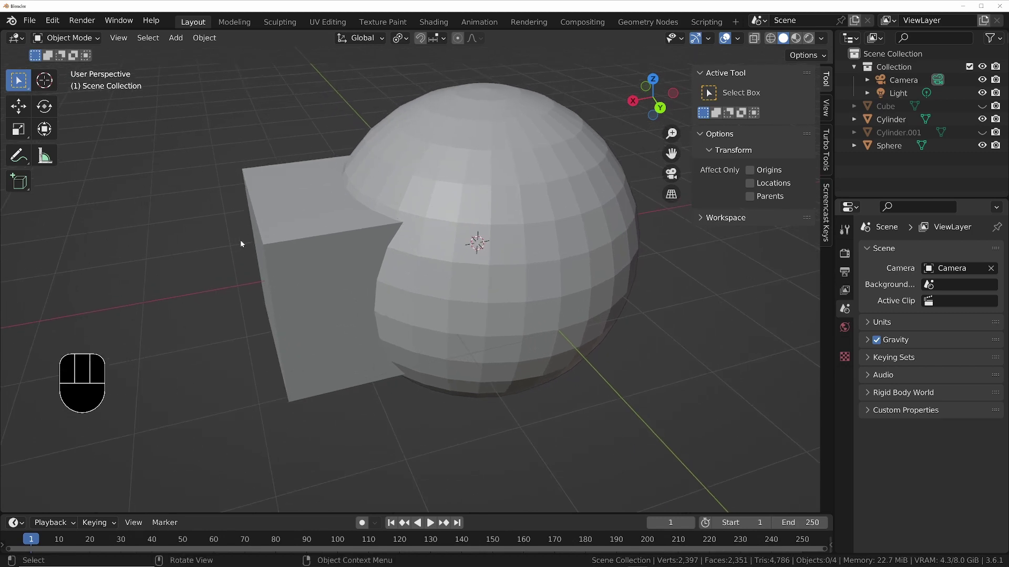
{"action": "left_click", "coordinate": [341, 256]}
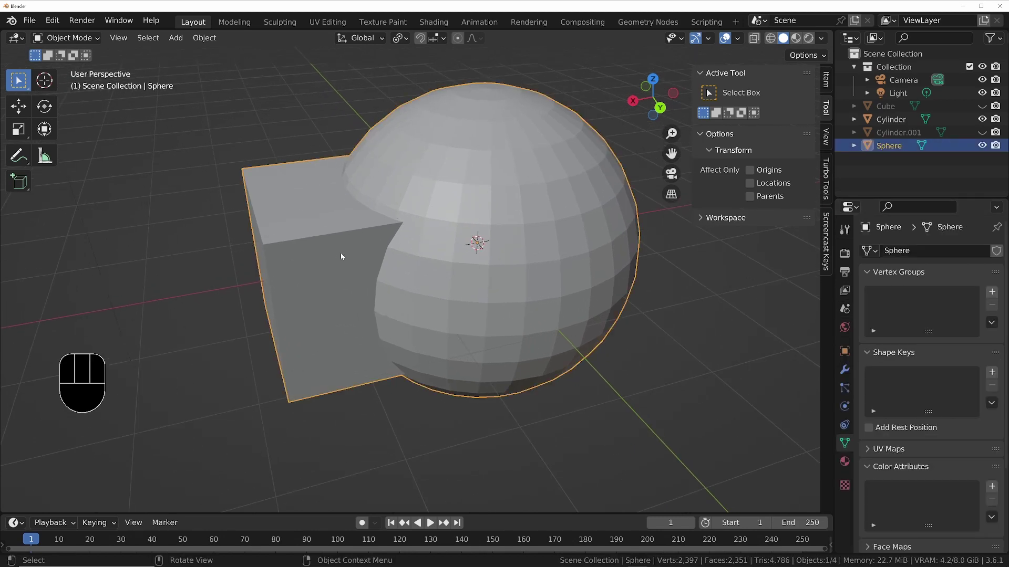
{"action": "left_click", "coordinate": [845, 370]}
{"action": "middle_click_drag", "start_coordinate": [420, 231], "coordinate": [474, 255]}
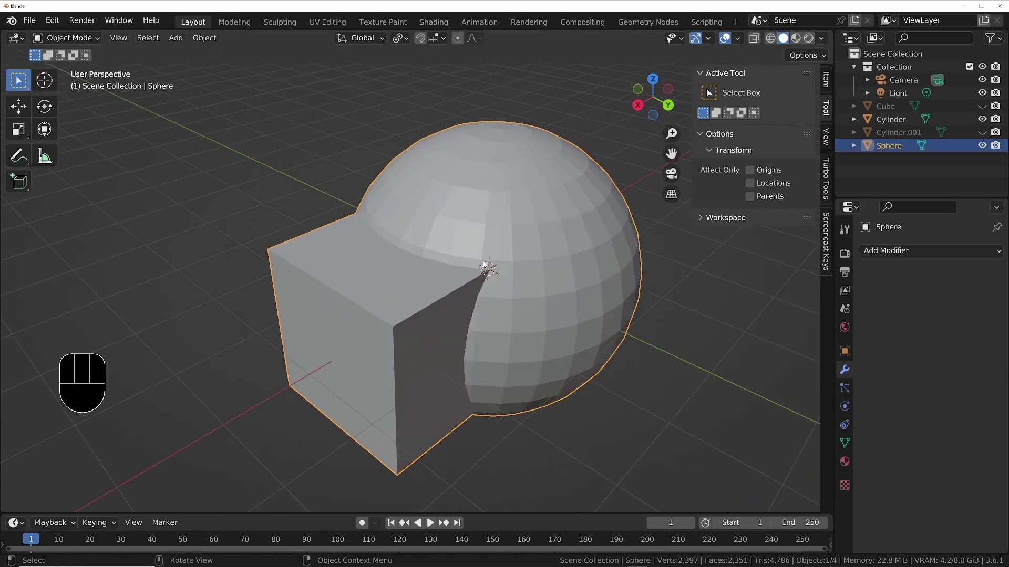
{"action": "scroll", "coordinate": [479, 310], "scroll_direction": "up", "scroll_amount": 3}
Enter Edit Mode on the Sphere and zoom in on the cube–sphere seam.
{"action": "key", "text": "Tab"}
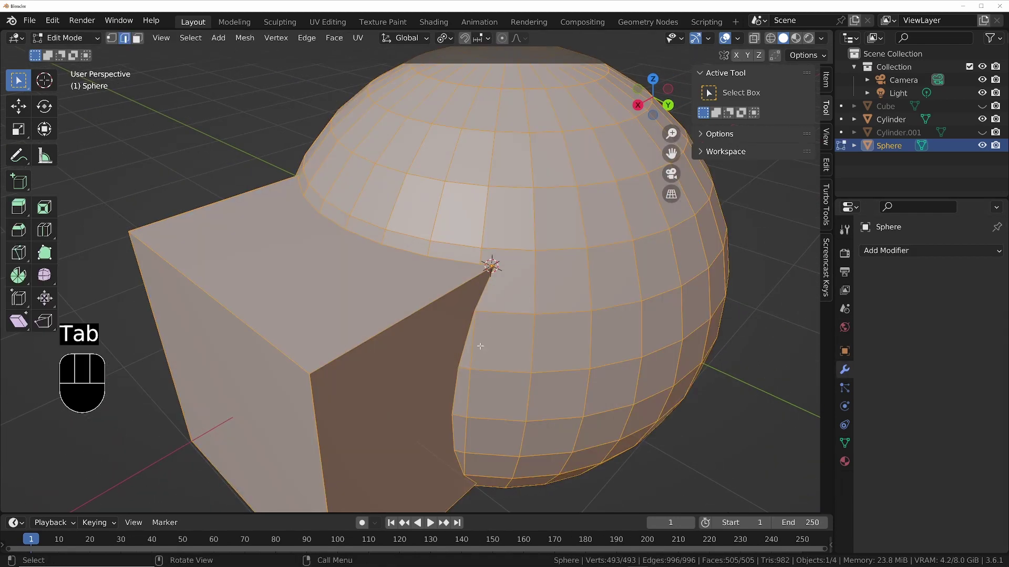
{"action": "middle_click_drag", "start_coordinate": [419, 299], "coordinate": [457, 334], "text": "ctrl"}
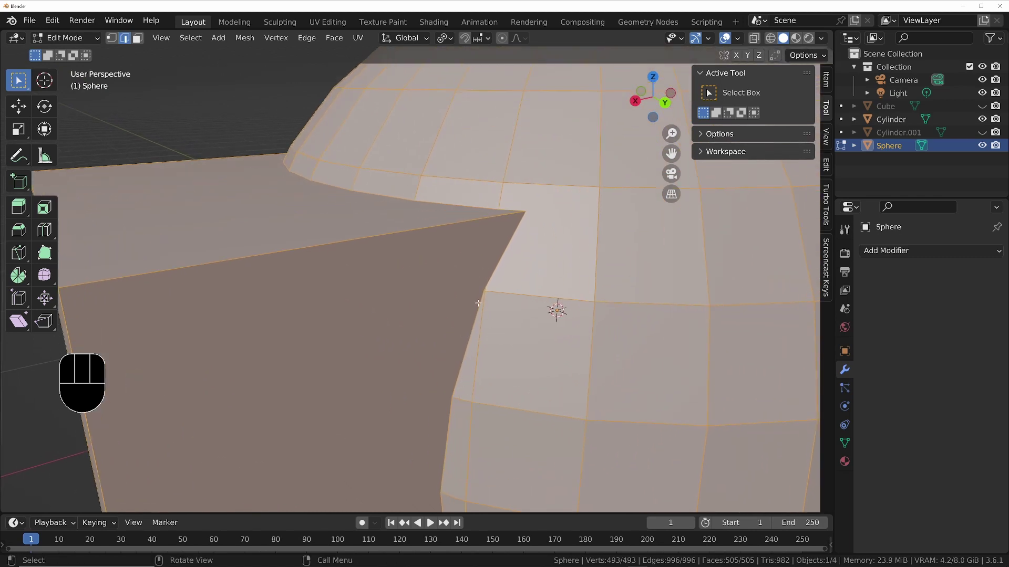
{"action": "scroll", "coordinate": [480, 287], "scroll_direction": "up", "scroll_amount": 2}
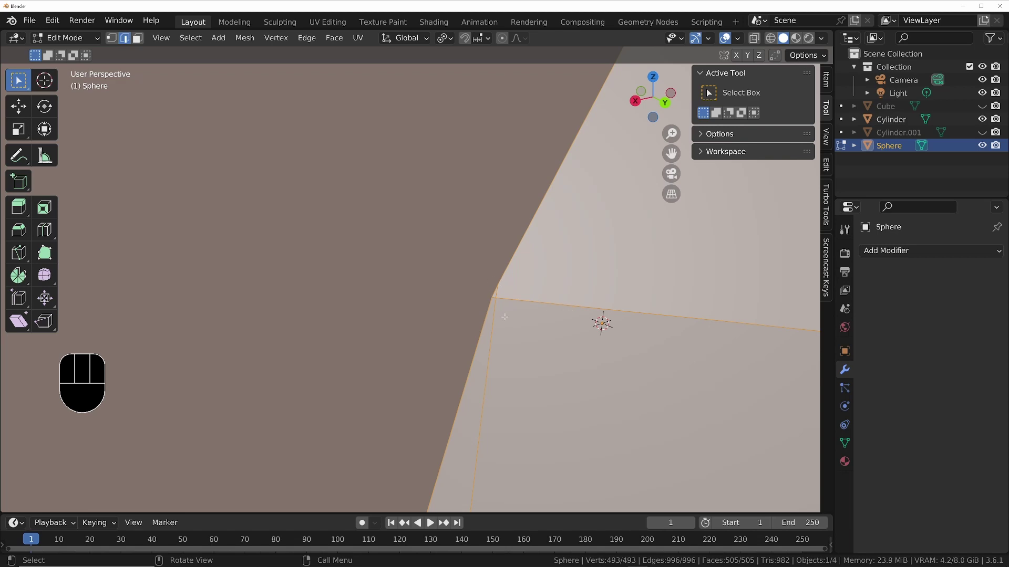
{"action": "scroll", "coordinate": [534, 292], "scroll_direction": "down", "scroll_amount": 10}
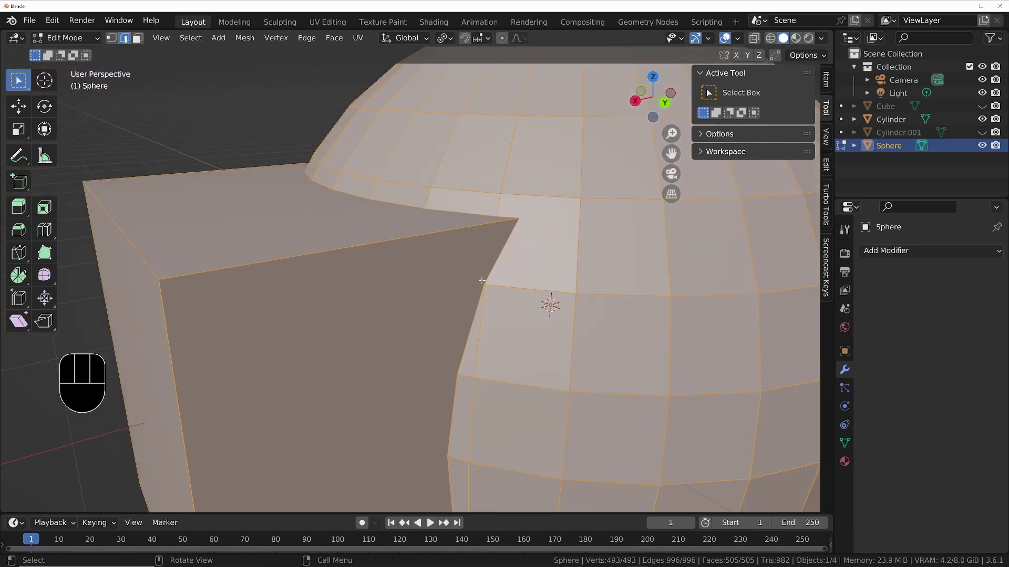
{"action": "middle_click_drag", "start_coordinate": [534, 292], "coordinate": [446, 265]}
{"action": "middle_click_drag", "start_coordinate": [512, 199], "coordinate": [430, 232], "text": "shift"}
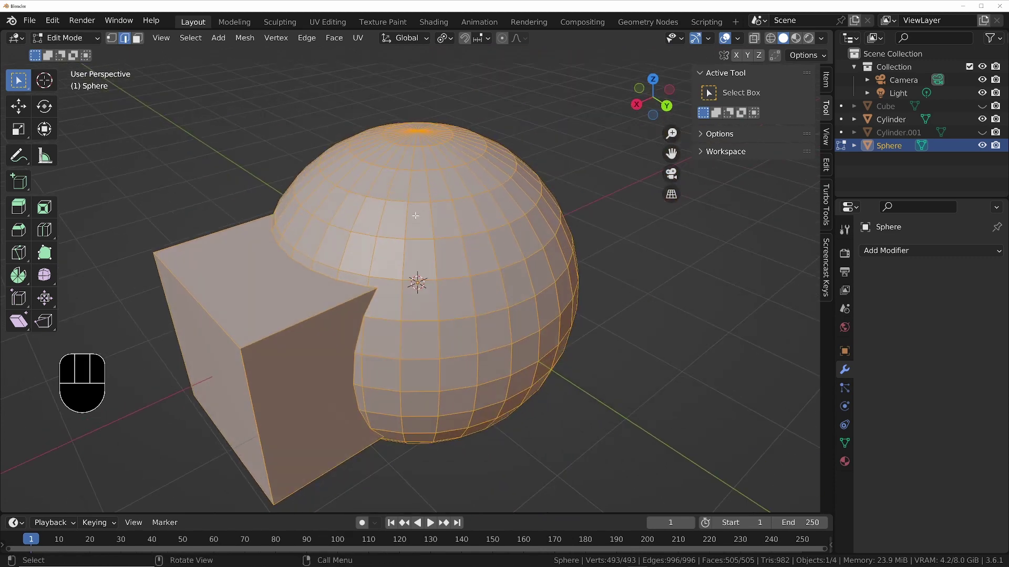
In Sculpt Mode, voxel-remesh the Sphere at 0.0250 m and open the Filter Type list.
{"action": "key", "text": "Tab"}
{"action": "key", "text": "Tab"}
{"action": "middle_click_drag", "start_coordinate": [409, 252], "coordinate": [386, 292], "text": "ctrl"}
{"action": "middle_click_drag", "start_coordinate": [386, 292], "coordinate": [442, 274], "text": "shift"}
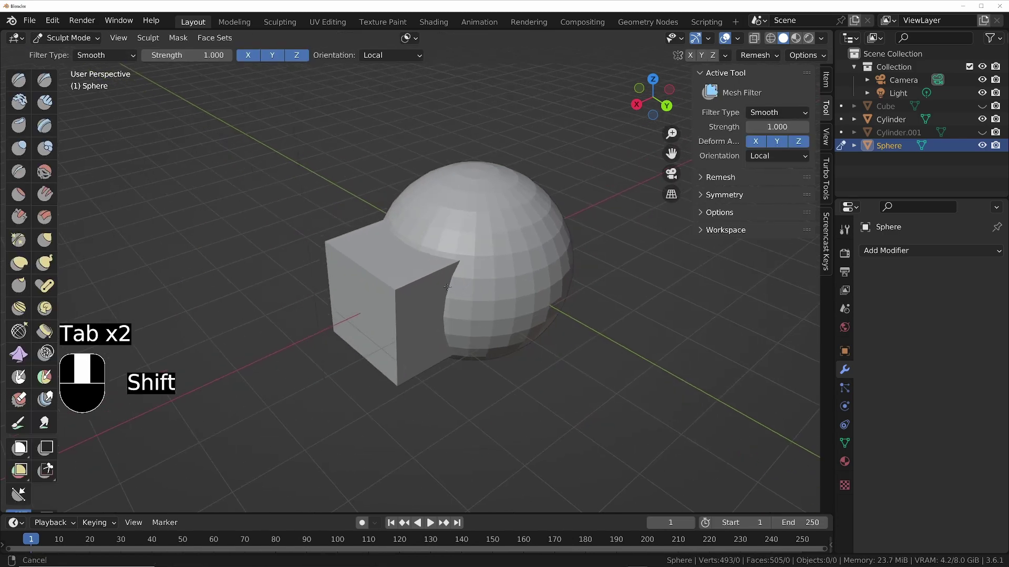
{"action": "key", "text": "r"}
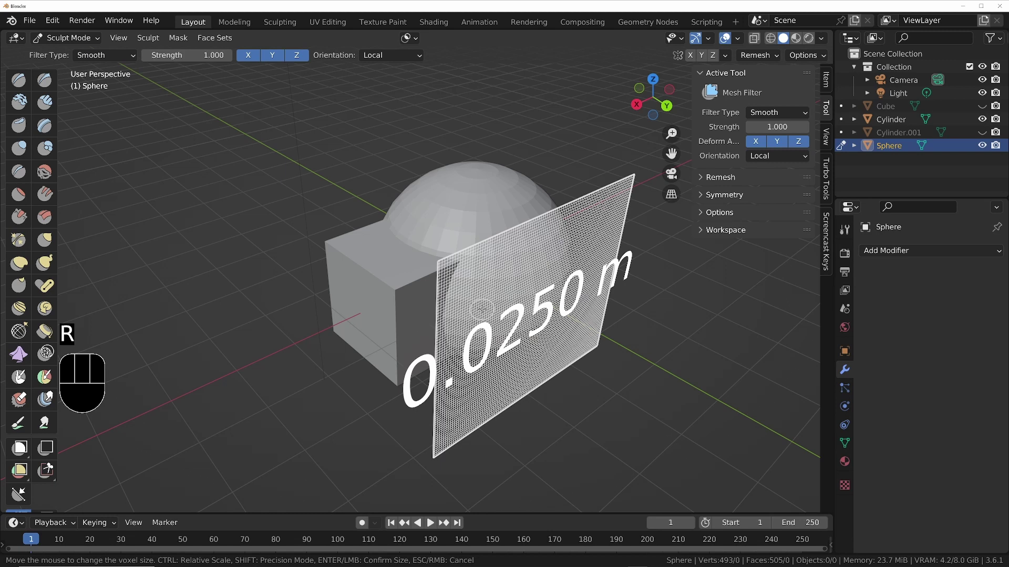
{"action": "left_click", "coordinate": [495, 295]}
{"action": "middle_click_drag", "start_coordinate": [495, 294], "coordinate": [399, 268]}
{"action": "key", "text": "ctrl+r"}
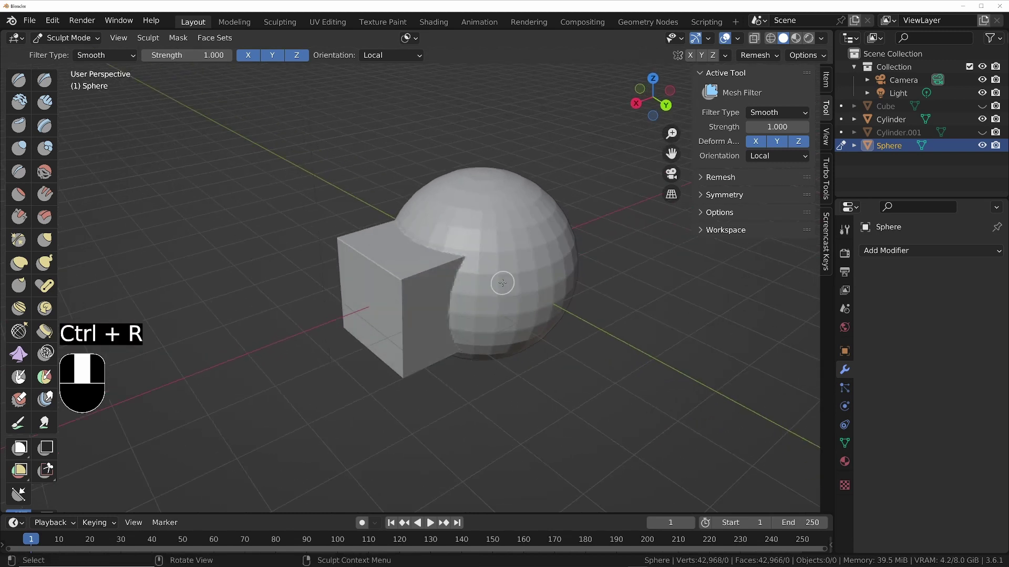
{"action": "scroll", "coordinate": [32, 284], "scroll_direction": "down", "scroll_amount": 4}
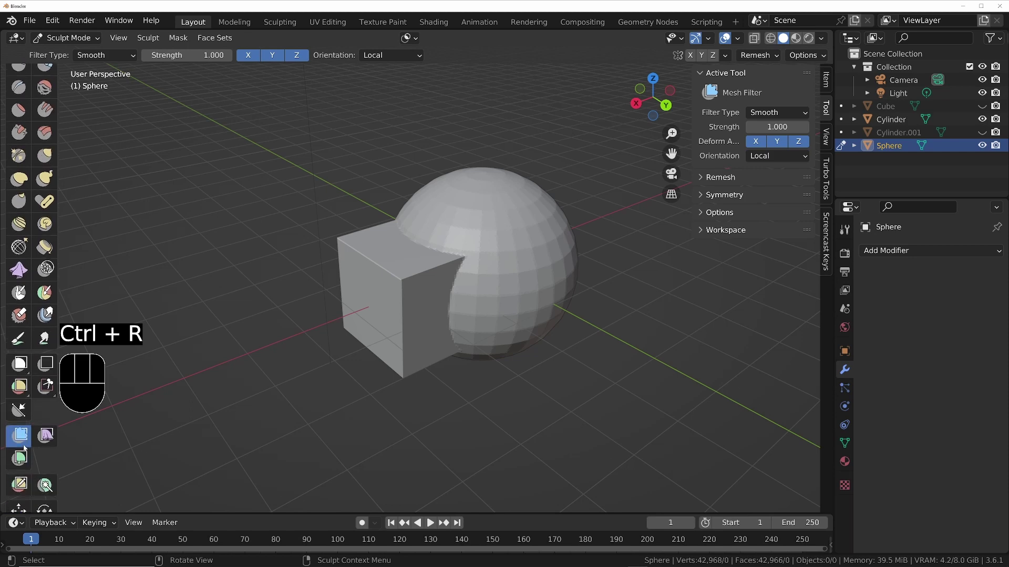
{"action": "left_click", "coordinate": [104, 55]}
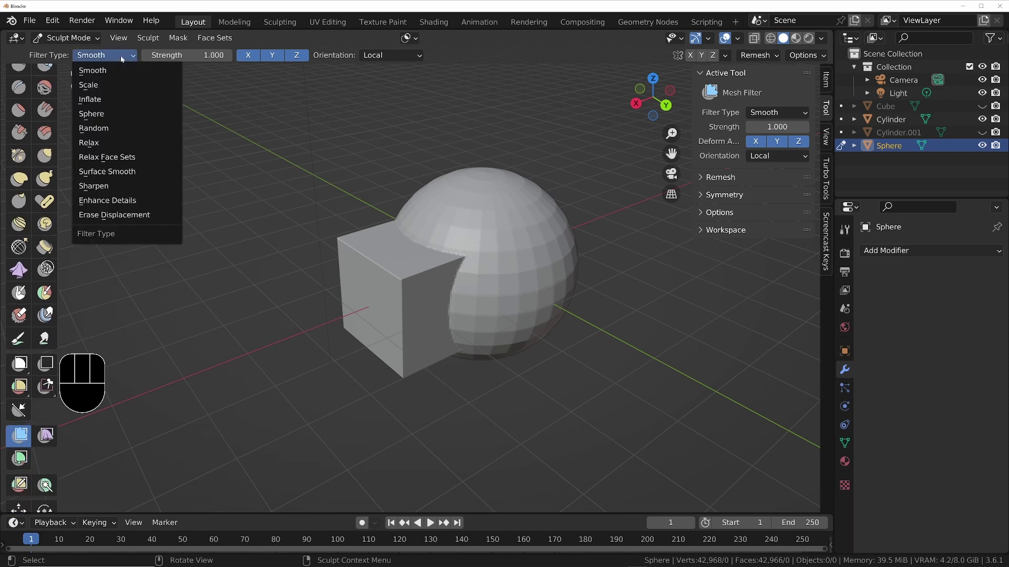
Keep Filter Type on Smooth and apply the Mesh Filter across the entire sphere-and-cube mesh.
{"action": "left_click", "coordinate": [94, 73]}
{"action": "left_click_drag", "start_coordinate": [495, 272], "coordinate": [623, 279]}
{"action": "middle_click_drag", "start_coordinate": [623, 279], "coordinate": [473, 239]}
{"action": "scroll", "coordinate": [474, 239], "scroll_direction": "up", "scroll_amount": 2}
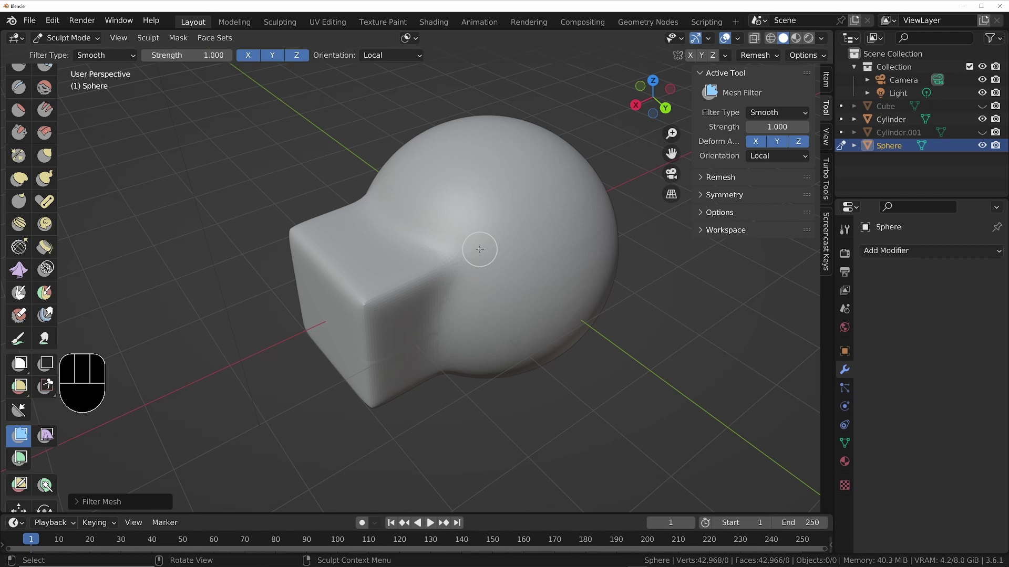
{"action": "mouse_move", "coordinate": [465, 264]}
{"action": "middle_mouse_down"}
{"action": "mouse_move", "coordinate": [520, 258]}
{"action": "mouse_move", "coordinate": [506, 241]}
{"action": "middle_mouse_up"}
Inspect the mesh in Object Mode wireframe and solid views, then undo the smoothing back into Sculpt Mode.
{"action": "key", "text": "Tab"}
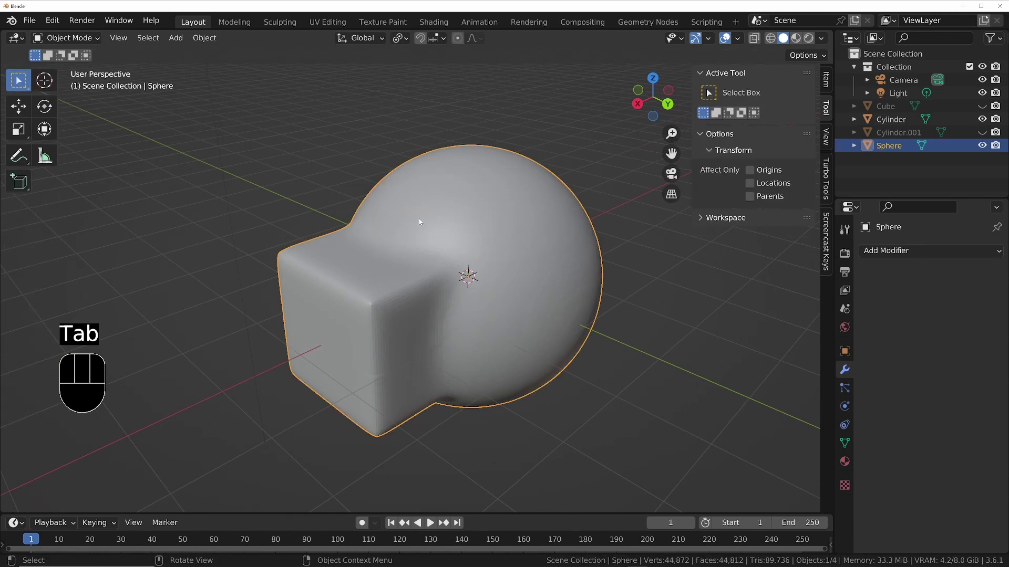
{"action": "scroll", "coordinate": [368, 271], "scroll_direction": "down", "scroll_amount": 2}
{"action": "key", "text": "z"}
{"action": "key", "text": "z"}
{"action": "scroll", "coordinate": [476, 258], "scroll_direction": "up", "scroll_amount": 3}
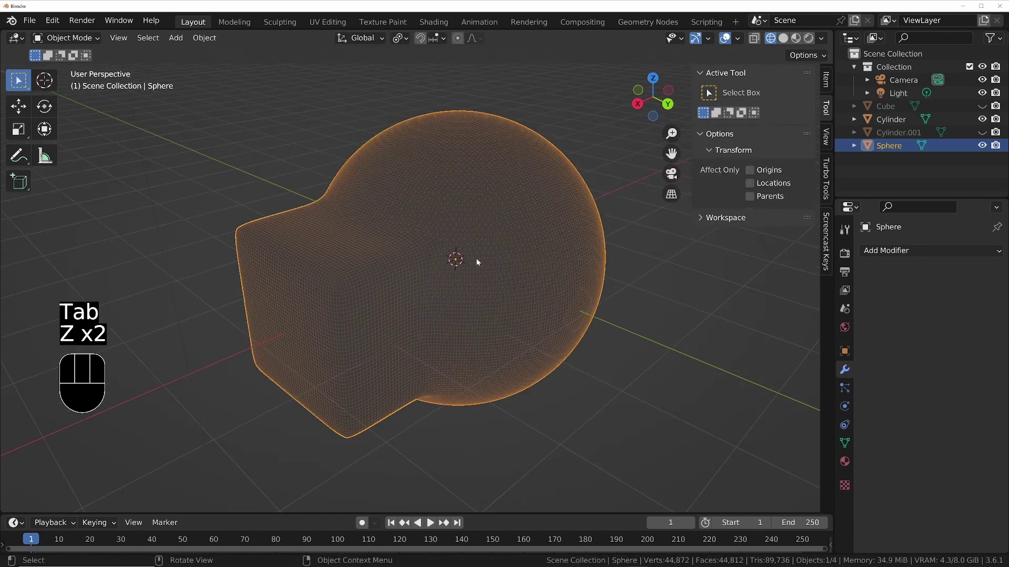
{"action": "mouse_move", "coordinate": [475, 257]}
{"action": "middle_mouse_down"}
{"action": "mouse_move", "coordinate": [484, 234]}
{"action": "mouse_move", "coordinate": [365, 191]}
{"action": "mouse_move", "coordinate": [517, 203]}
{"action": "mouse_move", "coordinate": [367, 229]}
{"action": "middle_mouse_up"}
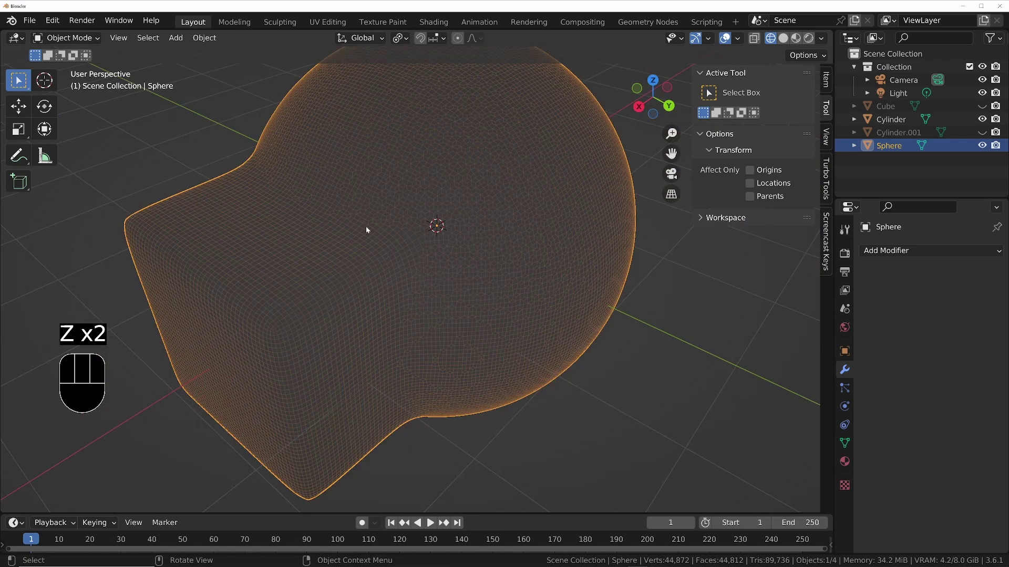
{"action": "key", "text": "z"}
{"action": "mouse_move", "coordinate": [433, 176]}
{"action": "middle_mouse_down", "text": "ctrl"}
{"action": "mouse_move", "coordinate": [397, 288]}
{"action": "mouse_move", "coordinate": [417, 286]}
{"action": "mouse_move", "coordinate": [356, 286]}
{"action": "middle_mouse_up", "text": "ctrl"}
{"action": "key", "text": "ctrl+z"}
{"action": "key", "text": "ctrl+z"}
{"action": "middle_click_drag", "start_coordinate": [344, 328], "coordinate": [391, 321], "text": "ctrl"}
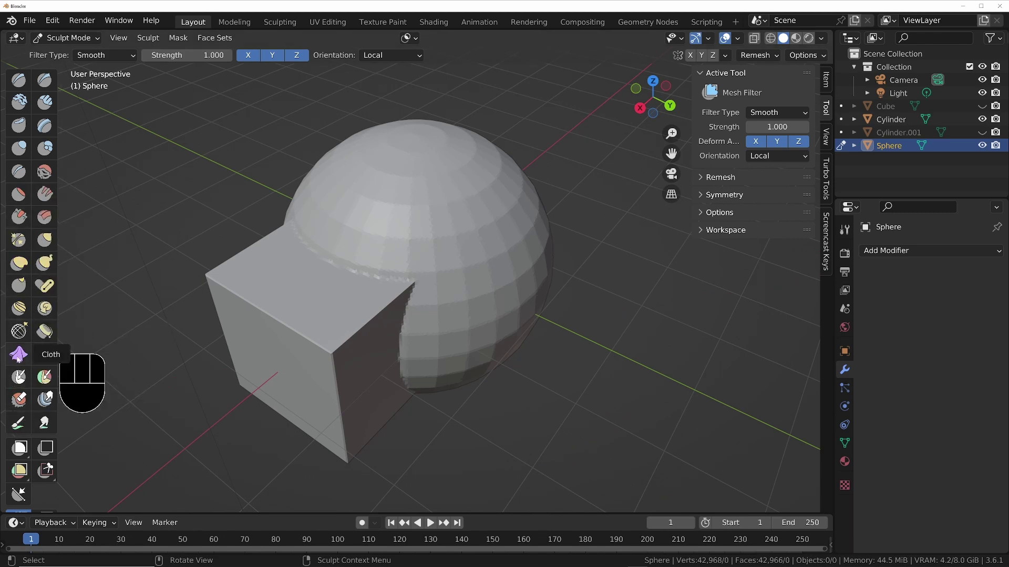
Select the Mask brush and review its brush settings.
{"action": "left_click", "coordinate": [19, 378]}
{"action": "middle_click_drag", "start_coordinate": [337, 238], "coordinate": [365, 258]}
{"action": "middle_click_drag", "start_coordinate": [365, 258], "coordinate": [473, 249], "text": "shift"}
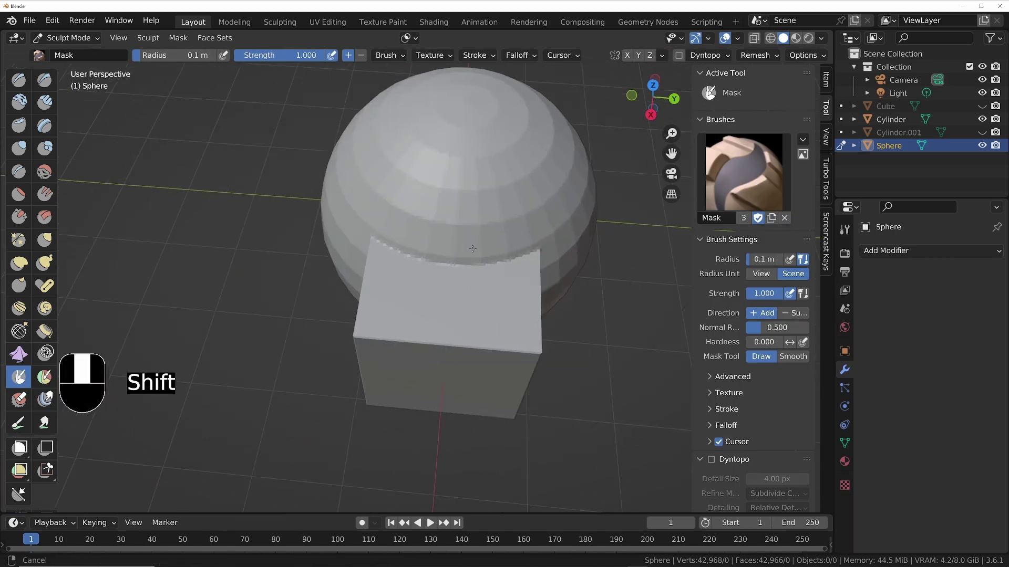
{"action": "left_click", "coordinate": [397, 57]}
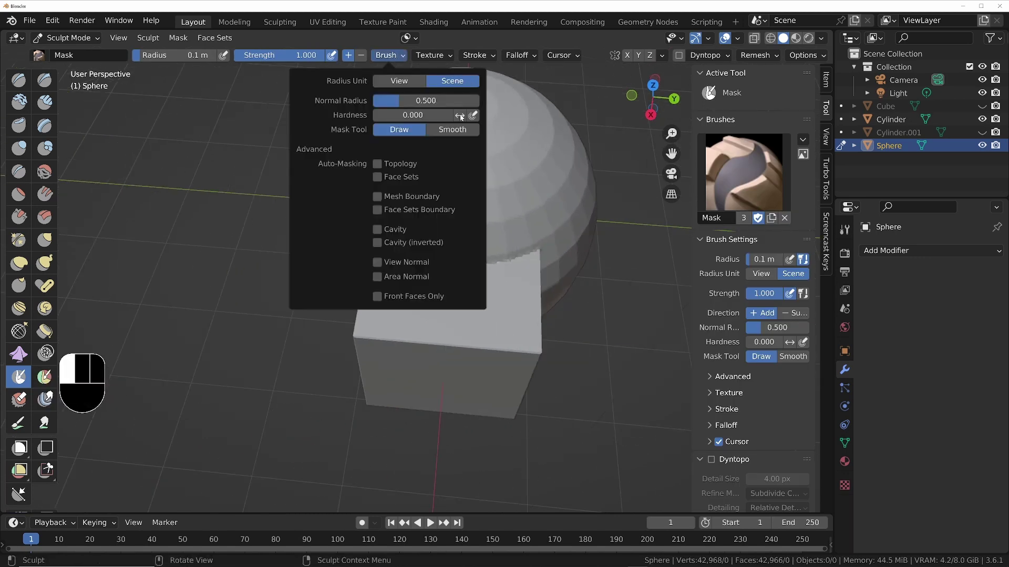
{"action": "scroll", "coordinate": [502, 263], "scroll_direction": "up", "scroll_amount": 3}
{"action": "scroll", "coordinate": [503, 262], "scroll_direction": "down", "scroll_amount": 3}
{"action": "scroll", "coordinate": [505, 259], "scroll_direction": "up", "scroll_amount": 4}
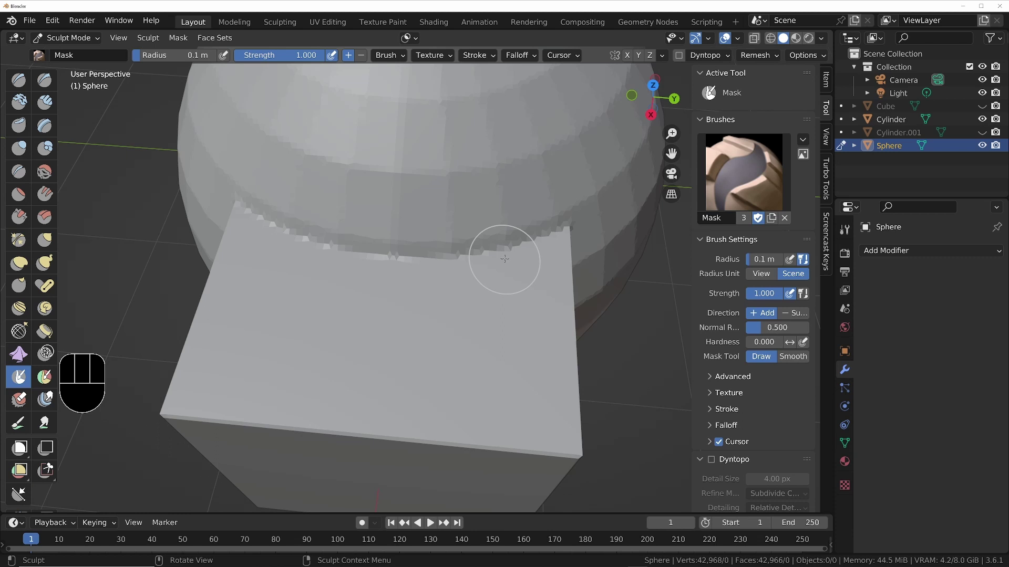
{"action": "scroll", "coordinate": [505, 259], "scroll_direction": "down", "scroll_amount": 4}
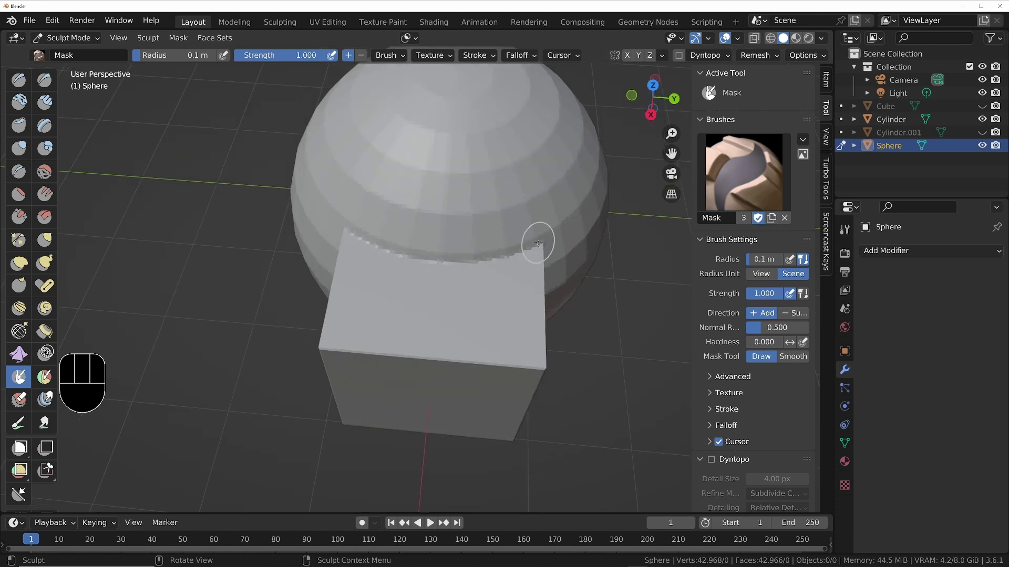
Paint mask strokes all around the cube–sphere junction, orbiting between strokes.
{"action": "mouse_move", "coordinate": [538, 244]}
{"action": "left_mouse_down"}
{"action": "mouse_move", "coordinate": [458, 260]}
{"action": "mouse_move", "coordinate": [355, 234]}
{"action": "left_mouse_up"}
{"action": "middle_click_drag", "start_coordinate": [356, 235], "coordinate": [248, 288]}
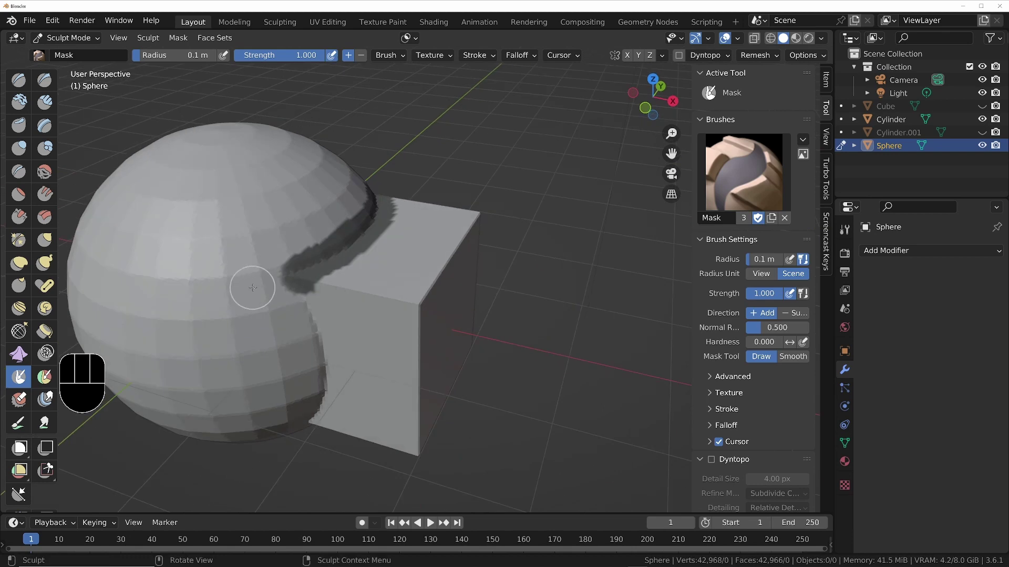
{"action": "mouse_move", "coordinate": [283, 279]}
{"action": "left_mouse_down"}
{"action": "mouse_move", "coordinate": [323, 365]}
{"action": "mouse_move", "coordinate": [311, 423]}
{"action": "left_mouse_up"}
{"action": "middle_click_drag", "start_coordinate": [311, 423], "coordinate": [290, 344]}
{"action": "left_click_drag", "start_coordinate": [221, 302], "coordinate": [402, 362]}
{"action": "mouse_move", "coordinate": [402, 363]}
{"action": "middle_mouse_down"}
{"action": "mouse_move", "coordinate": [389, 347]}
{"action": "mouse_move", "coordinate": [446, 315]}
{"action": "middle_mouse_up"}
{"action": "left_click_drag", "start_coordinate": [415, 331], "coordinate": [402, 216]}
{"action": "mouse_move", "coordinate": [401, 210]}
{"action": "middle_mouse_down"}
{"action": "mouse_move", "coordinate": [441, 278]}
{"action": "mouse_move", "coordinate": [386, 212]}
{"action": "mouse_move", "coordinate": [401, 56]}
{"action": "middle_mouse_up"}
{"action": "scroll", "coordinate": [441, 279], "scroll_direction": "down", "scroll_amount": 1}
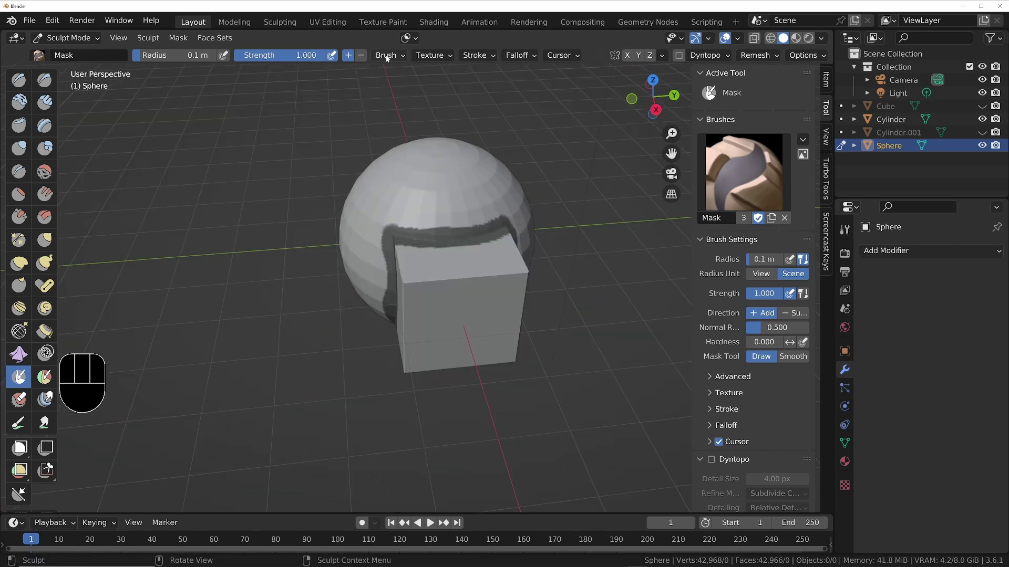
Apply Smooth Mask to the junction mask with 4 iterations.
{"action": "left_click", "coordinate": [181, 38]}
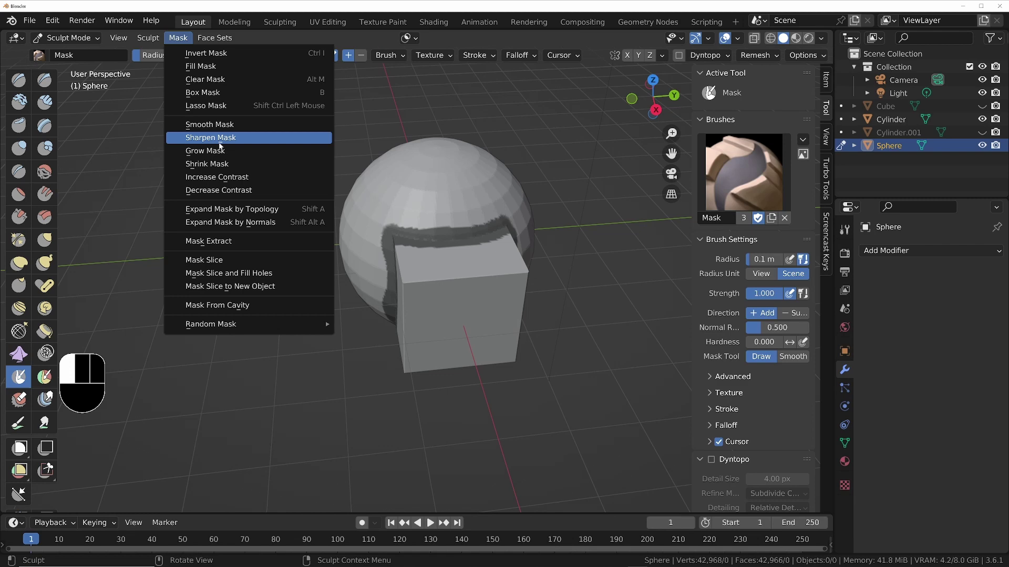
{"action": "left_click", "coordinate": [284, 124]}
{"action": "scroll", "coordinate": [539, 258], "scroll_direction": "up", "scroll_amount": 3}
{"action": "middle_click_drag", "start_coordinate": [539, 258], "coordinate": [521, 179]}
{"action": "left_click", "coordinate": [106, 503]}
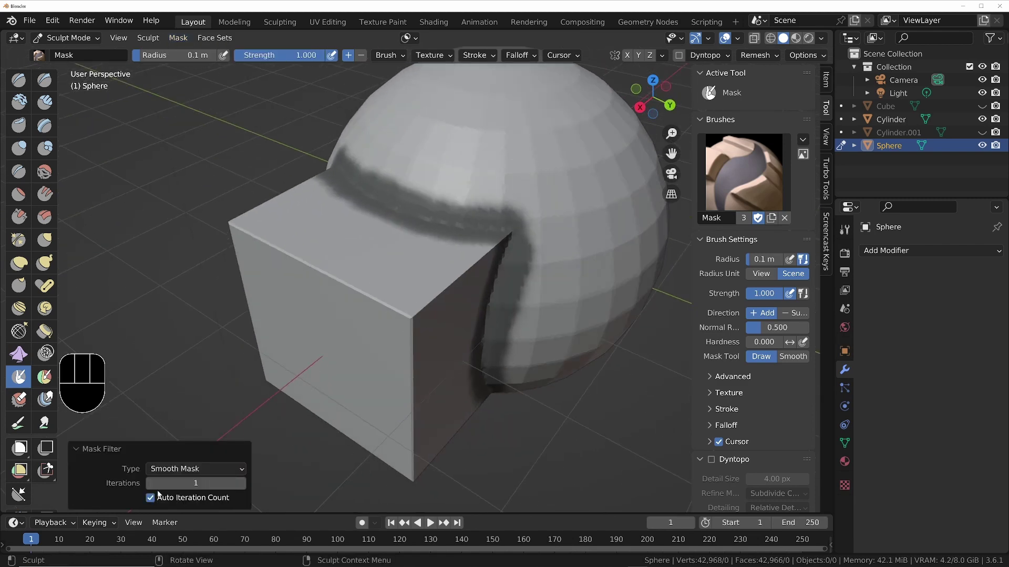
{"action": "mouse_move", "coordinate": [188, 484]}
{"action": "left_mouse_down"}
{"action": "mouse_move", "coordinate": [204, 484]}
{"action": "mouse_move", "coordinate": [189, 483]}
{"action": "left_mouse_up"}
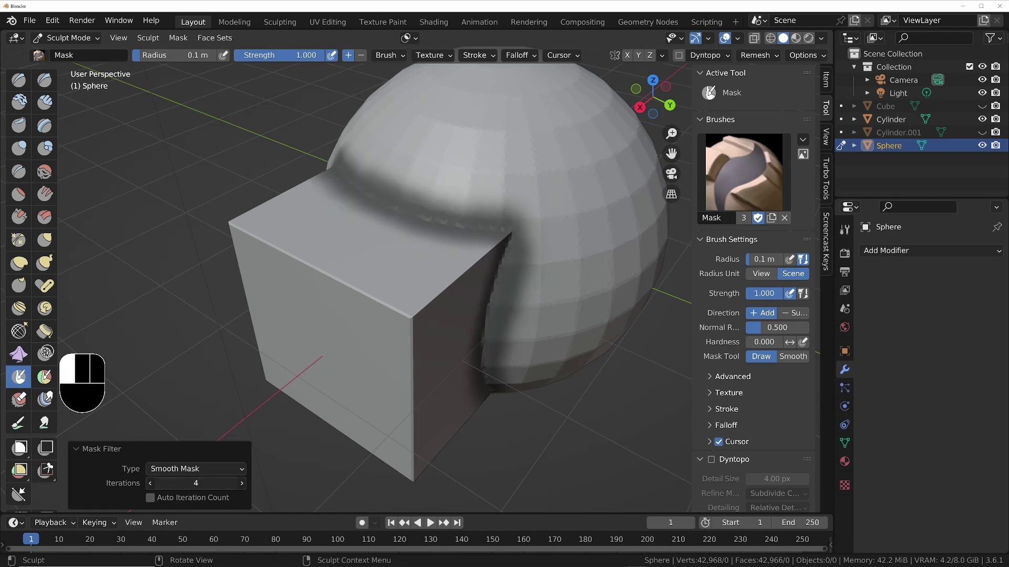
{"action": "middle_click_drag", "start_coordinate": [312, 221], "coordinate": [344, 189]}
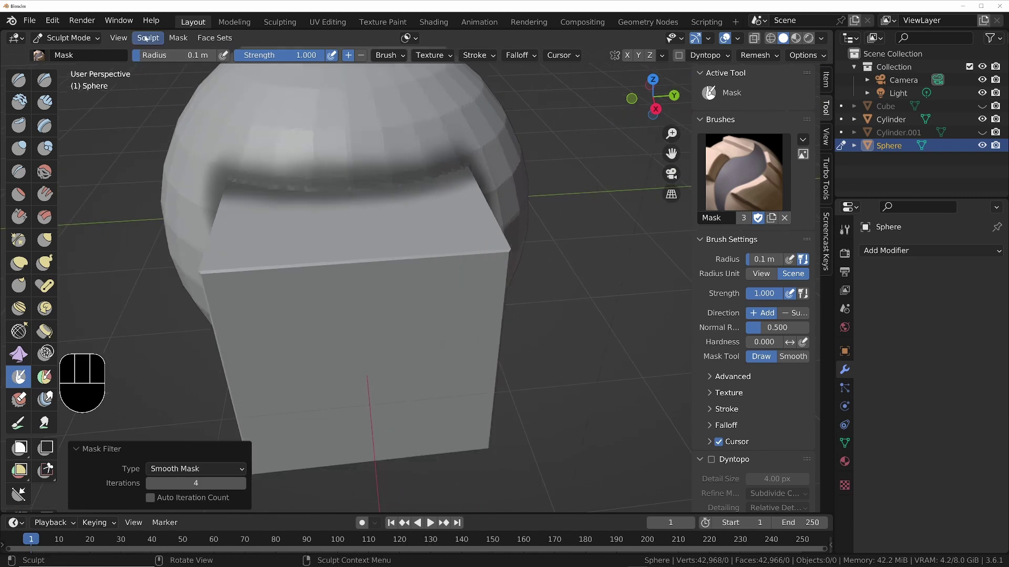
Grow the mask, then invert it with Ctrl+I so only the junction stays unmasked.
{"action": "left_click", "coordinate": [178, 38]}
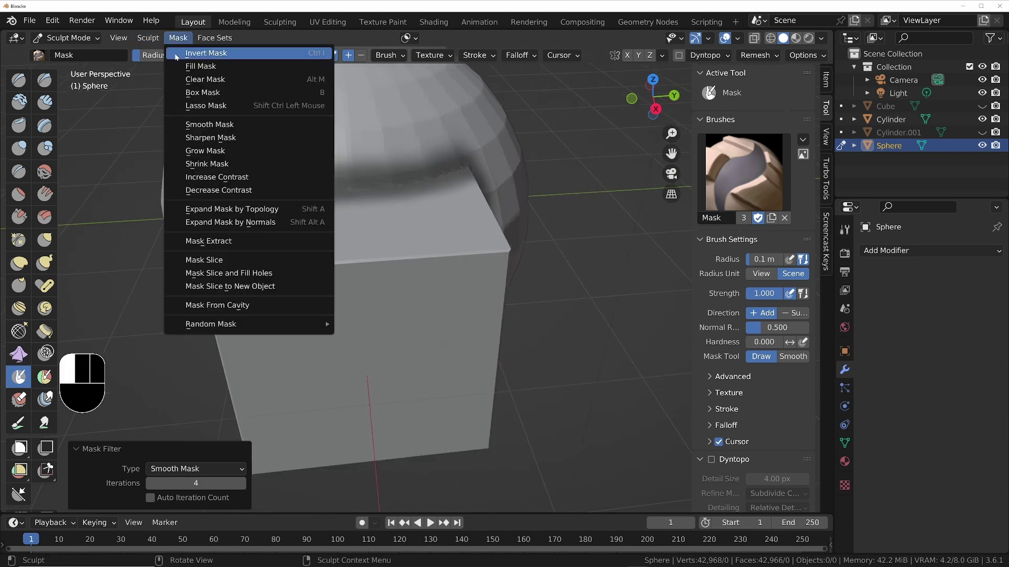
{"action": "left_click", "coordinate": [212, 151]}
{"action": "middle_click_drag", "start_coordinate": [419, 199], "coordinate": [323, 288]}
{"action": "key", "text": "ctrl+i"}
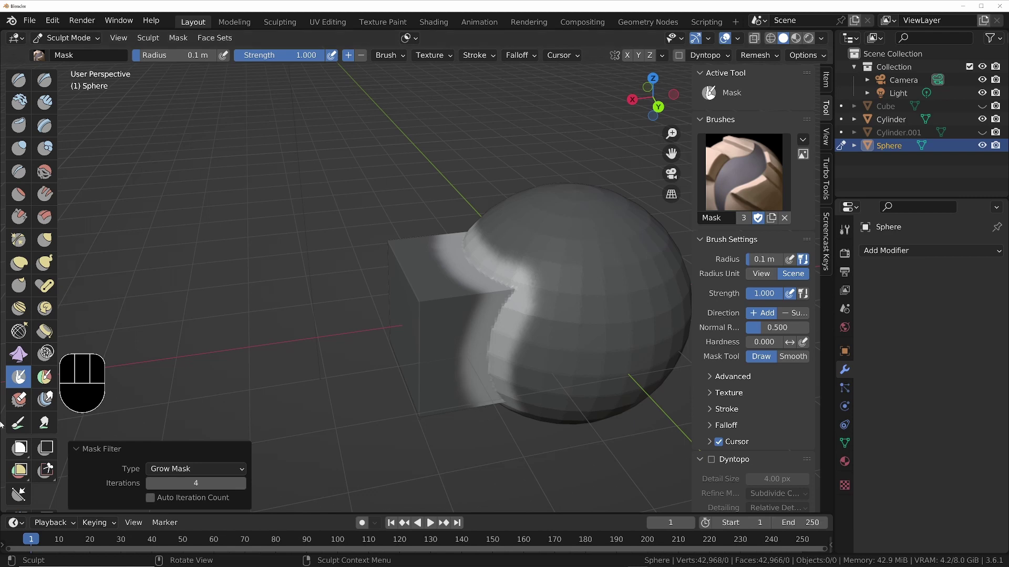
{"action": "scroll", "coordinate": [19, 453], "scroll_direction": "down", "scroll_amount": 4}
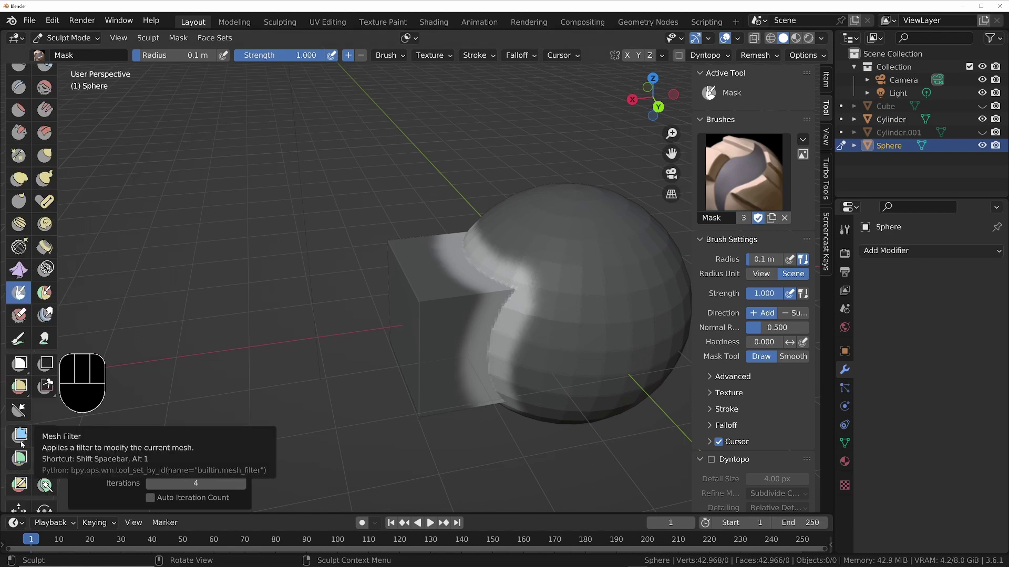
Run the Smooth mesh filter over the unmasked junction, then return to Object Mode.
{"action": "left_click", "coordinate": [20, 436]}
{"action": "left_click", "coordinate": [116, 56]}
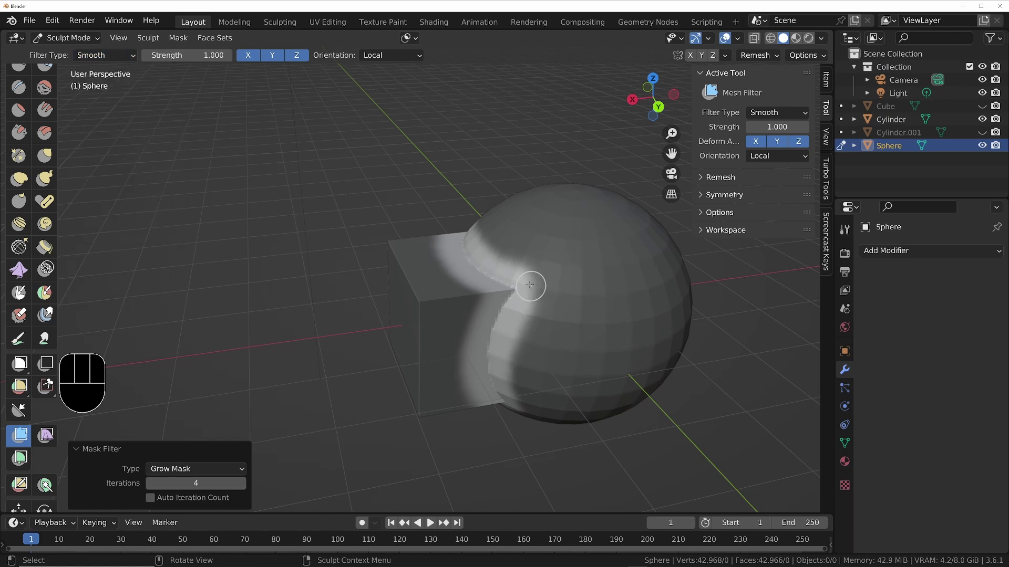
{"action": "left_click_drag", "start_coordinate": [530, 285], "coordinate": [737, 303]}
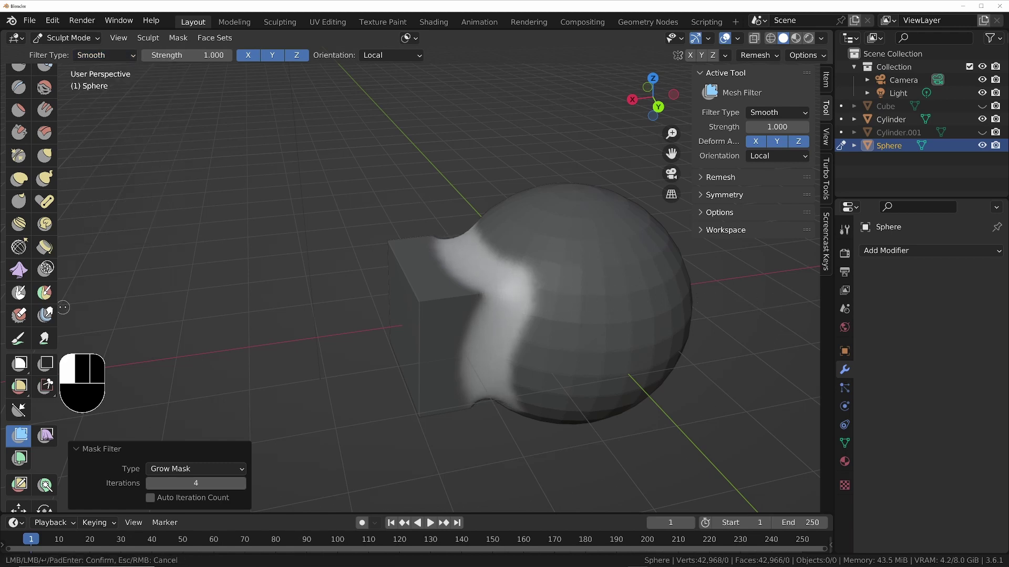
{"action": "left_click_drag", "start_coordinate": [525, 323], "coordinate": [697, 322]}
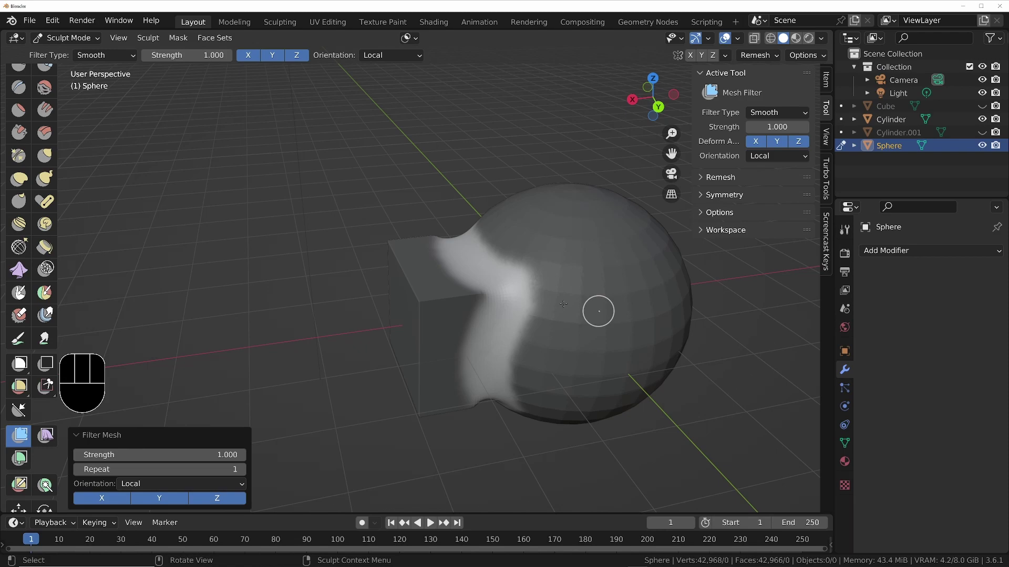
{"action": "mouse_move", "coordinate": [336, 274]}
{"action": "middle_mouse_down"}
{"action": "mouse_move", "coordinate": [447, 310]}
{"action": "mouse_move", "coordinate": [462, 276]}
{"action": "mouse_move", "coordinate": [357, 260]}
{"action": "middle_mouse_up"}
{"action": "key", "text": "Tab"}
Apply Shade Smooth to the Sphere from its object context menu.
{"action": "right_click", "coordinate": [530, 266]}
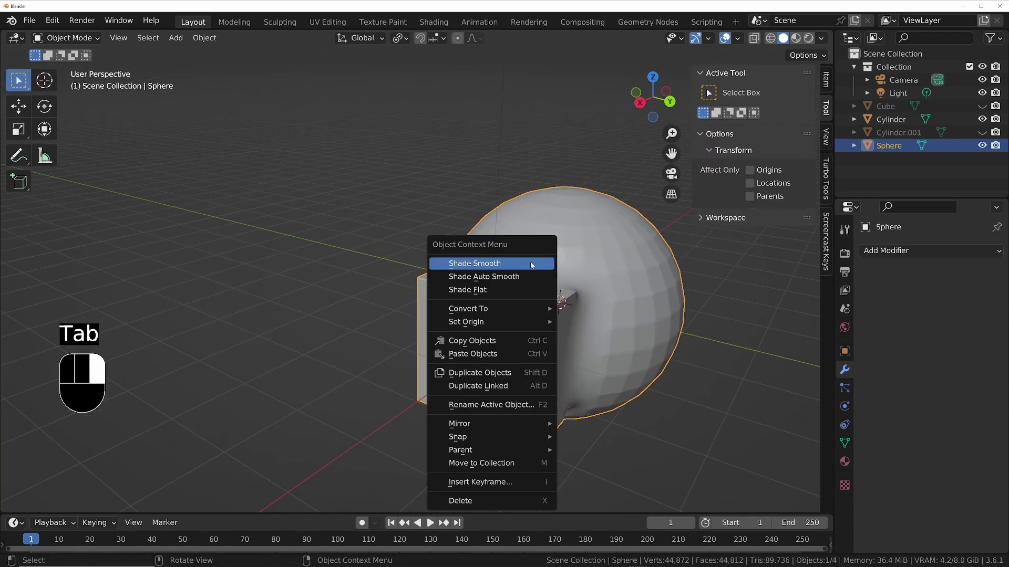
{"action": "left_click", "coordinate": [531, 264]}
{"action": "middle_click_drag", "start_coordinate": [560, 286], "coordinate": [444, 286]}
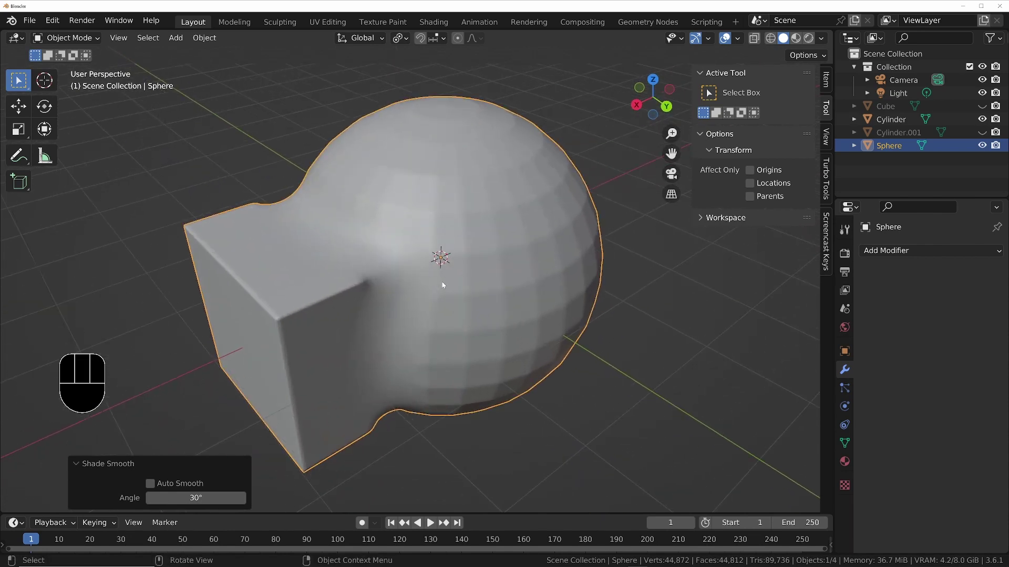